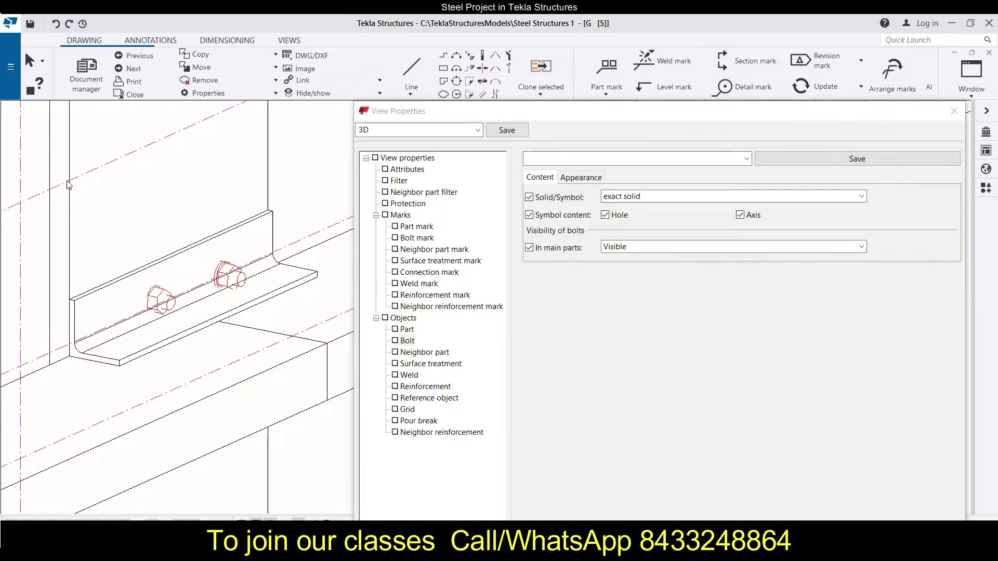
{"action": "scroll", "coordinate": [94, 190], "scroll_direction": "down", "scroll_amount": 5}
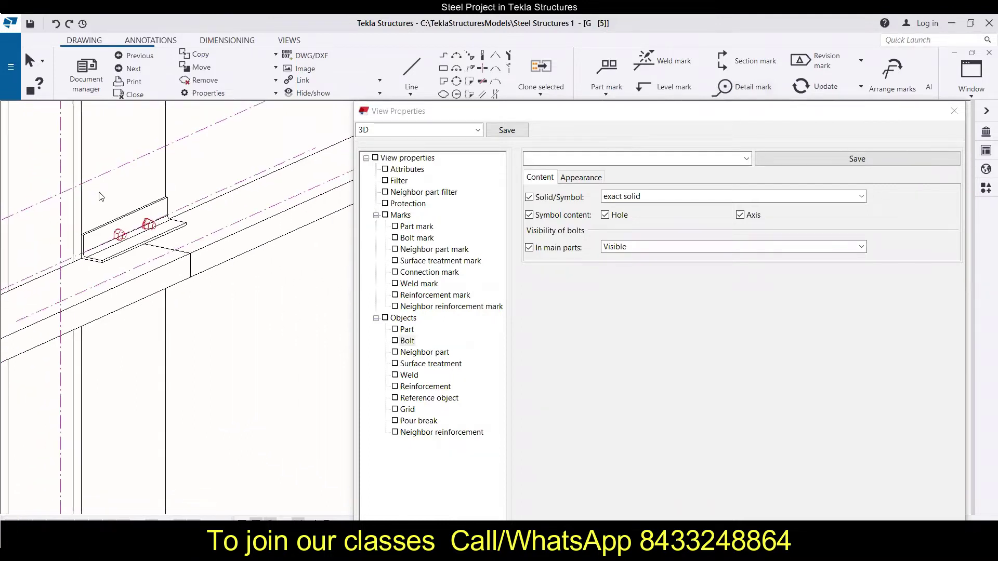
{"action": "scroll", "coordinate": [103, 196], "scroll_direction": "down", "scroll_amount": 1}
{"action": "scroll", "coordinate": [114, 185], "scroll_direction": "down", "scroll_amount": 8}
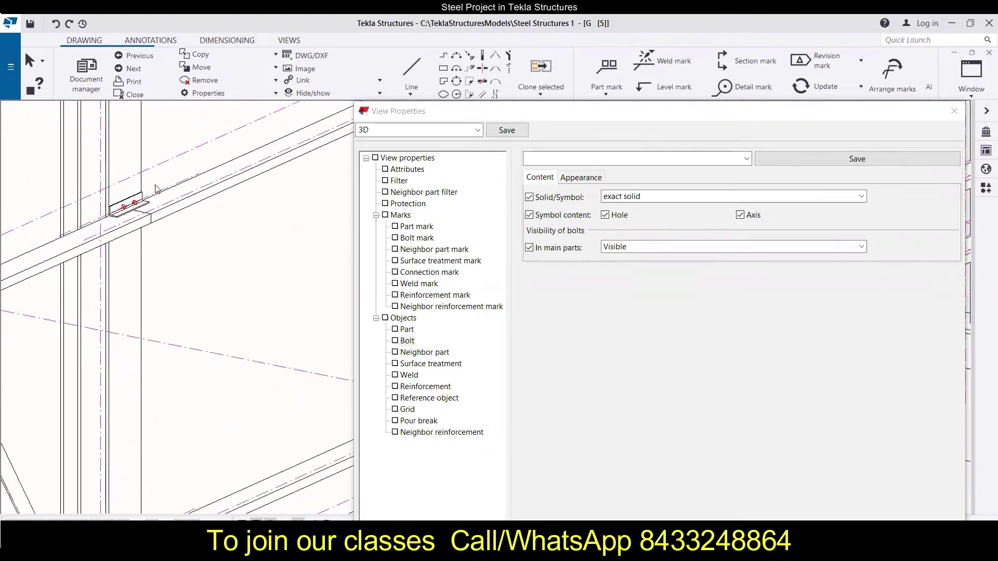
{"action": "scroll", "coordinate": [155, 190], "scroll_direction": "down", "scroll_amount": 10}
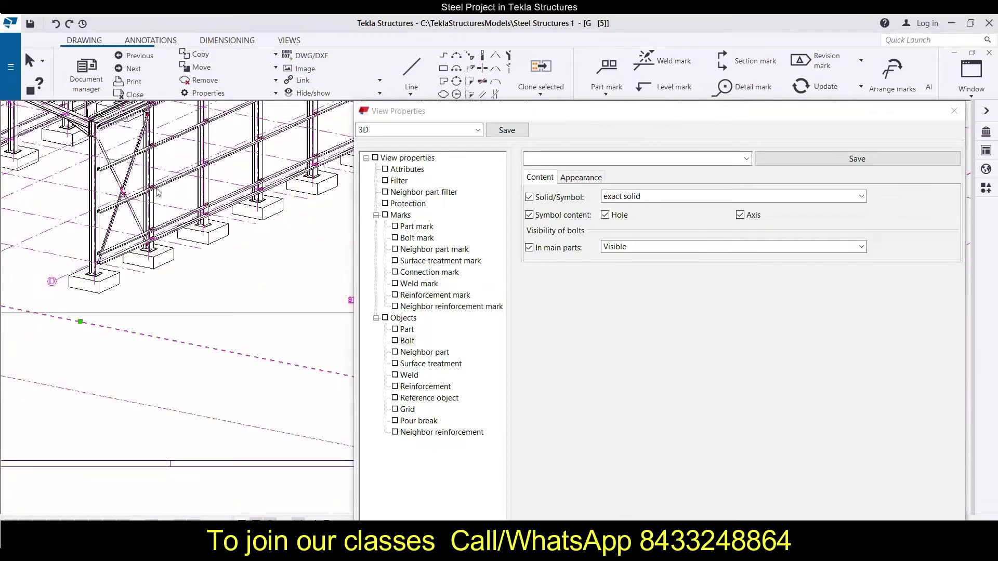
{"action": "scroll", "coordinate": [161, 195], "scroll_direction": "down", "scroll_amount": 4}
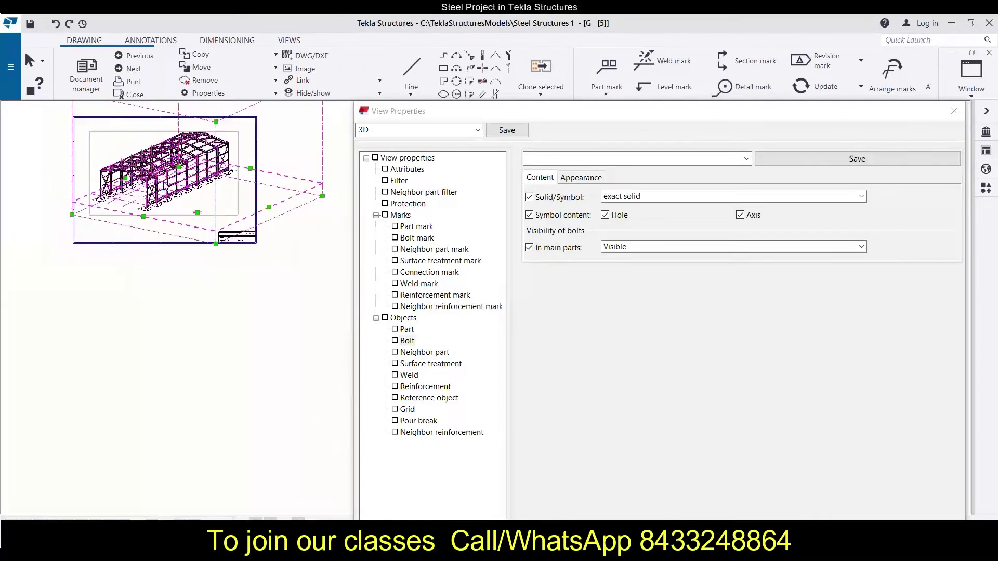
{"action": "scroll", "coordinate": [166, 186], "scroll_direction": "up", "scroll_amount": 5}
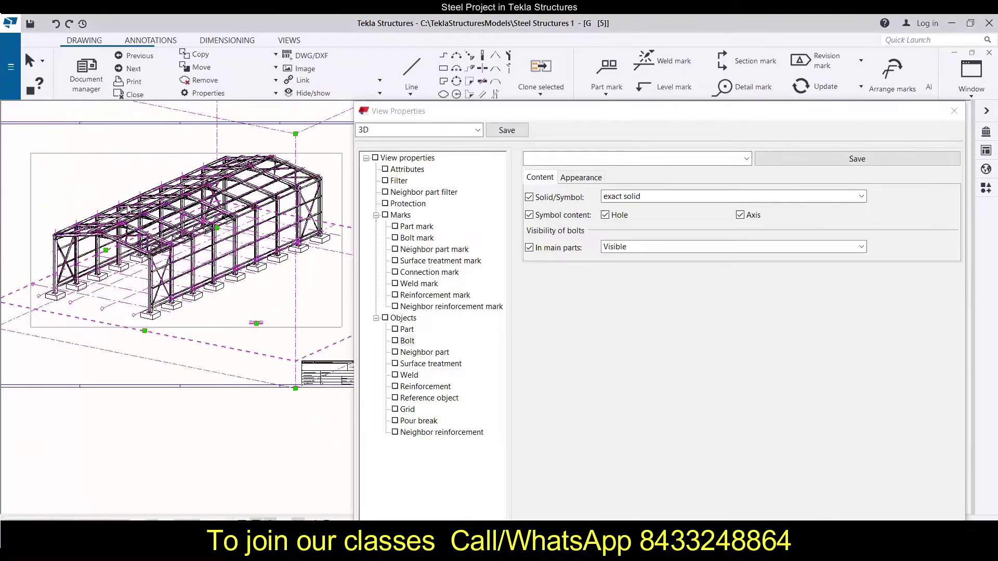
{"action": "scroll", "coordinate": [63, 225], "scroll_direction": "up", "scroll_amount": 3}
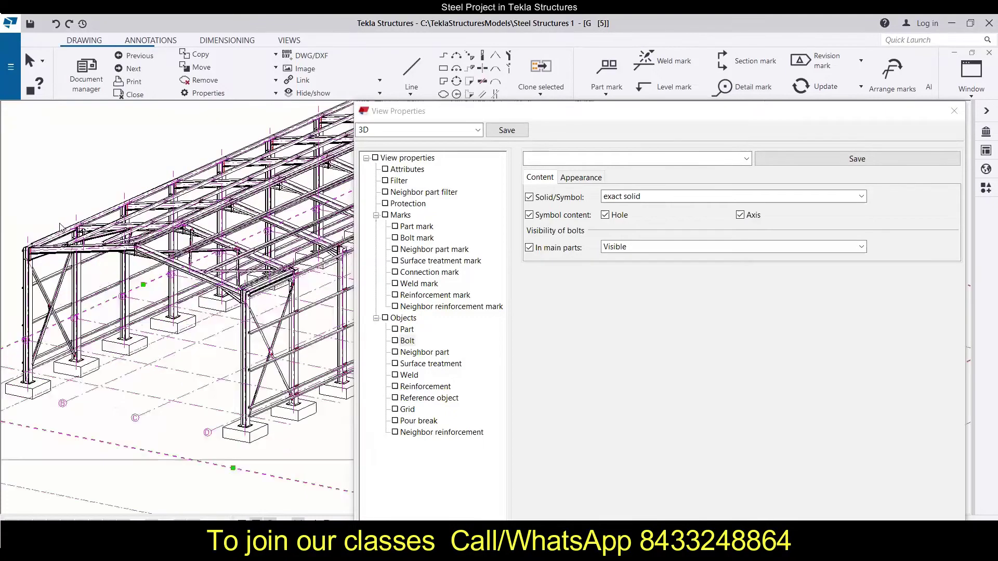
{"action": "scroll", "coordinate": [63, 226], "scroll_direction": "up", "scroll_amount": 3}
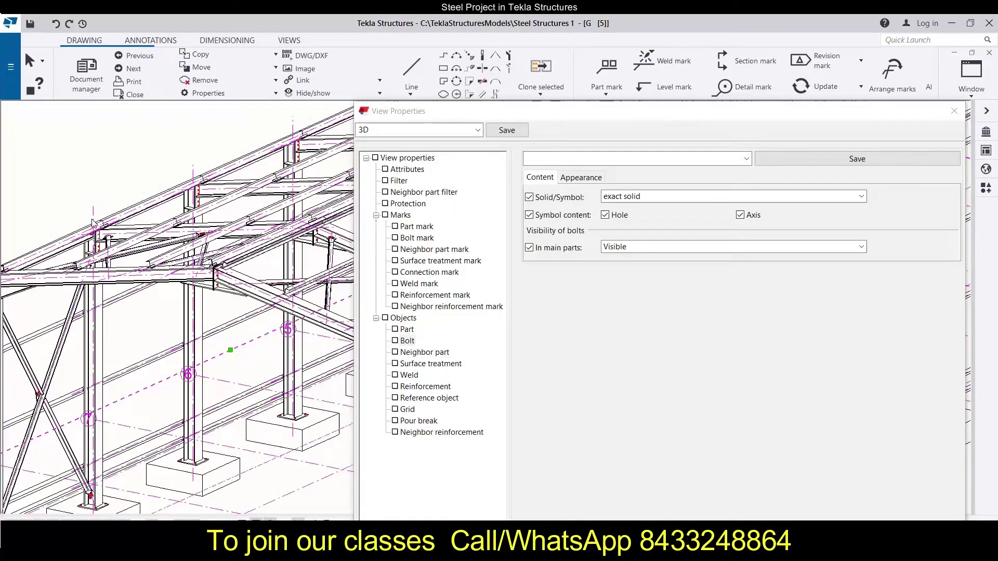
{"action": "scroll", "coordinate": [92, 223], "scroll_direction": "down", "scroll_amount": 4}
{"action": "scroll", "coordinate": [89, 221], "scroll_direction": "down", "scroll_amount": 1}
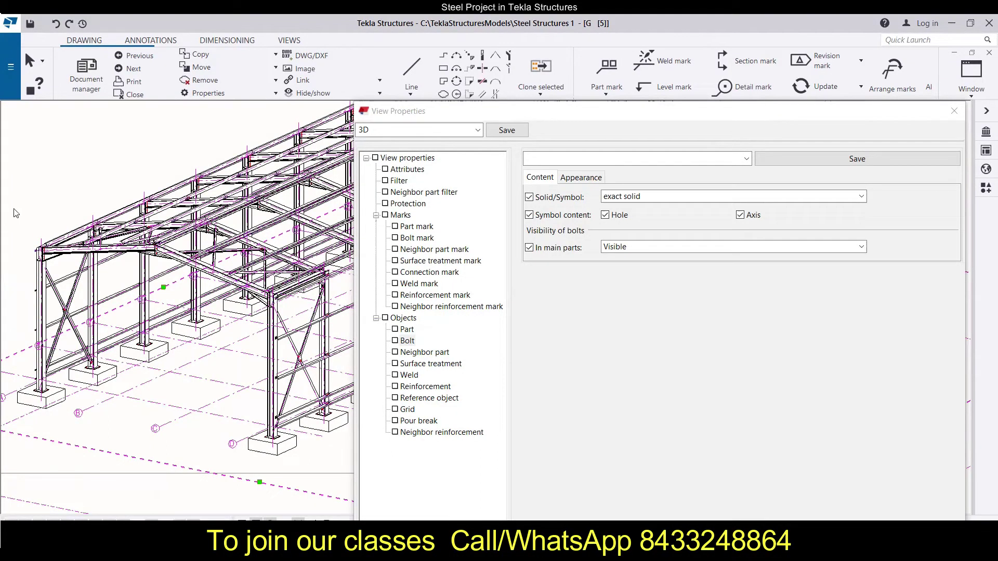
{"action": "scroll", "coordinate": [104, 282], "scroll_direction": "down", "scroll_amount": 2}
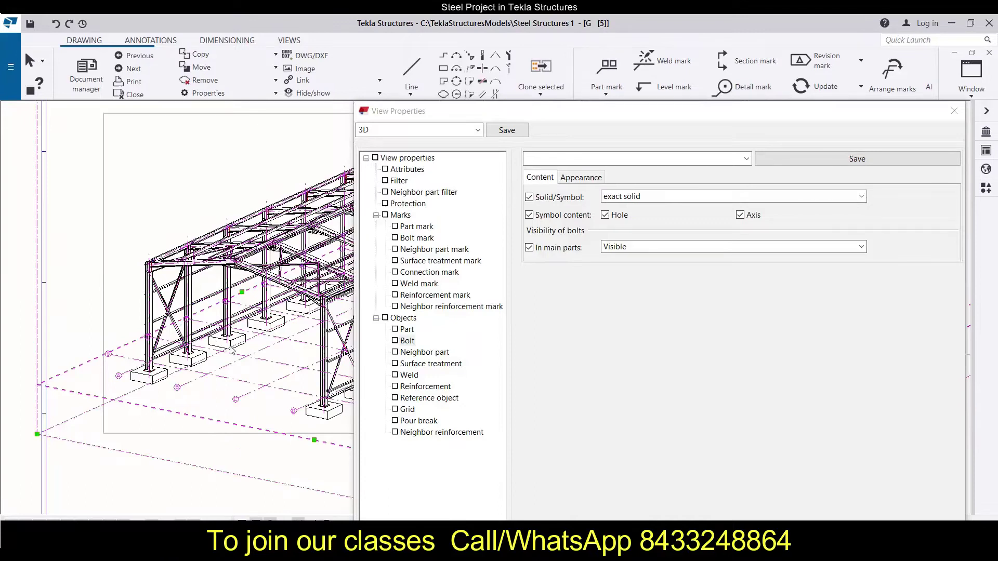
{"action": "scroll", "coordinate": [231, 349], "scroll_direction": "up", "scroll_amount": 3}
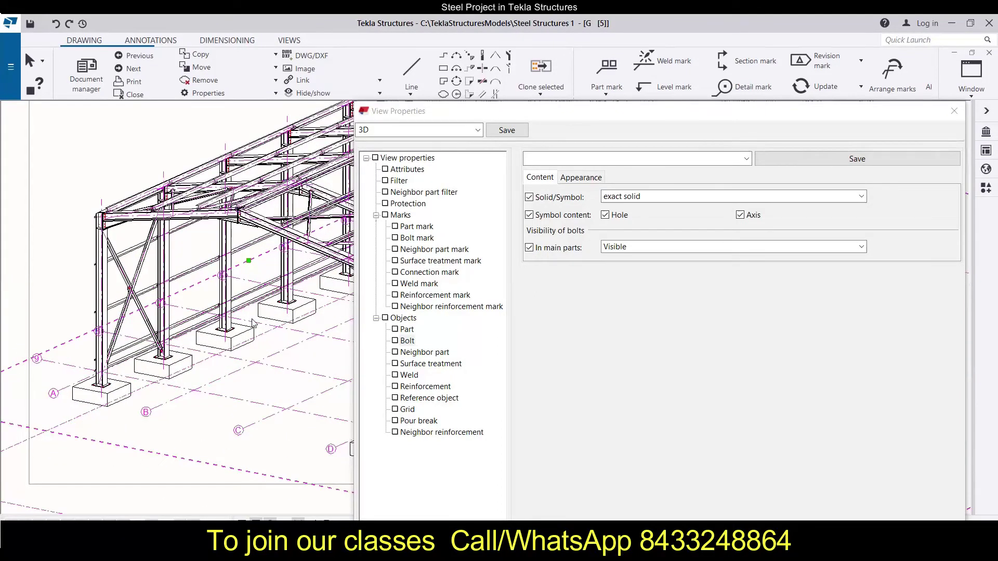
{"action": "scroll", "coordinate": [253, 324], "scroll_direction": "up", "scroll_amount": 2}
{"action": "scroll", "coordinate": [253, 321], "scroll_direction": "up", "scroll_amount": 2}
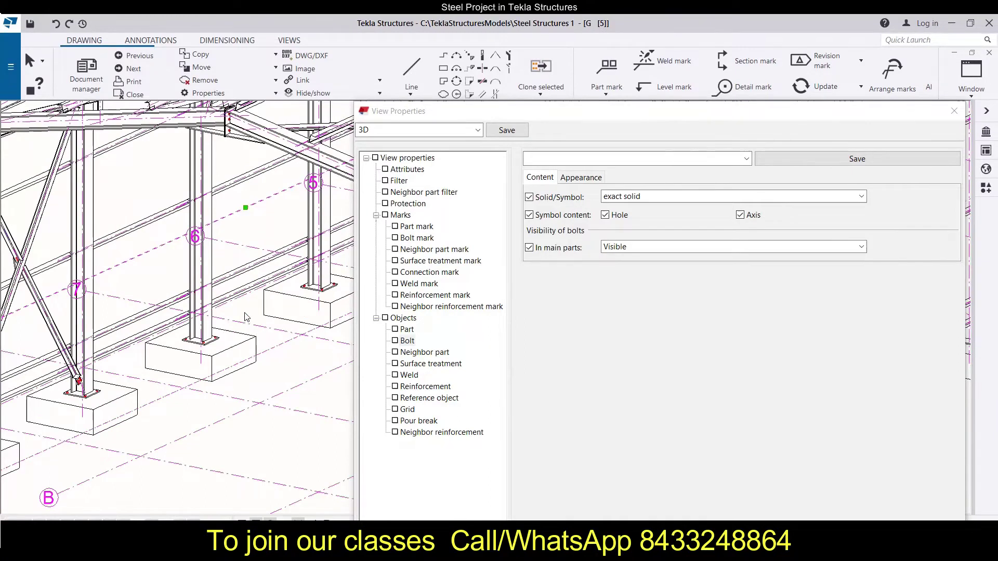
{"action": "scroll", "coordinate": [239, 318], "scroll_direction": "down", "scroll_amount": 3}
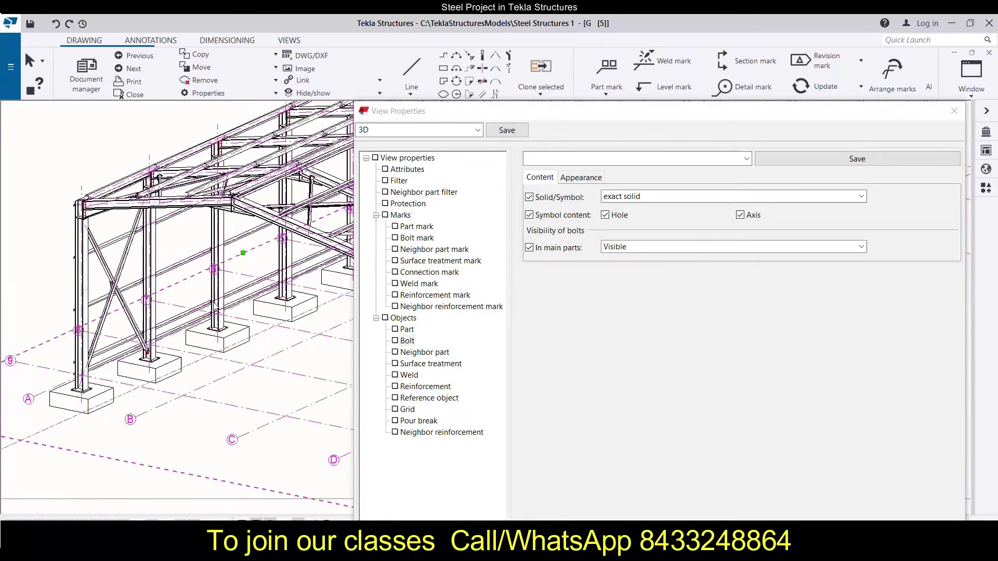
{"action": "scroll", "coordinate": [211, 307], "scroll_direction": "down", "scroll_amount": 1}
{"action": "scroll", "coordinate": [156, 279], "scroll_direction": "down", "scroll_amount": 2}
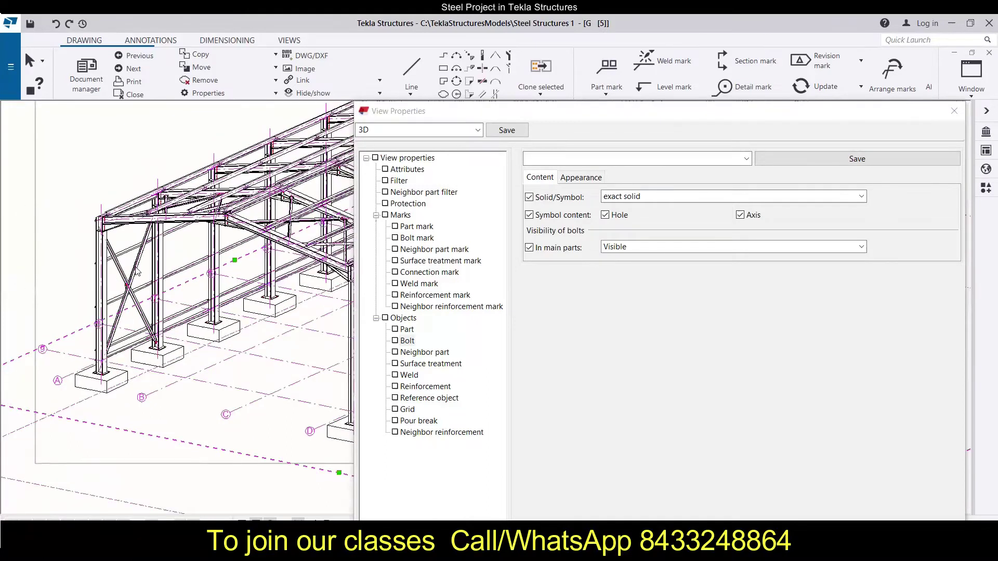
{"action": "scroll", "coordinate": [302, 318], "scroll_direction": "up", "scroll_amount": 2}
{"action": "scroll", "coordinate": [300, 318], "scroll_direction": "up", "scroll_amount": 4}
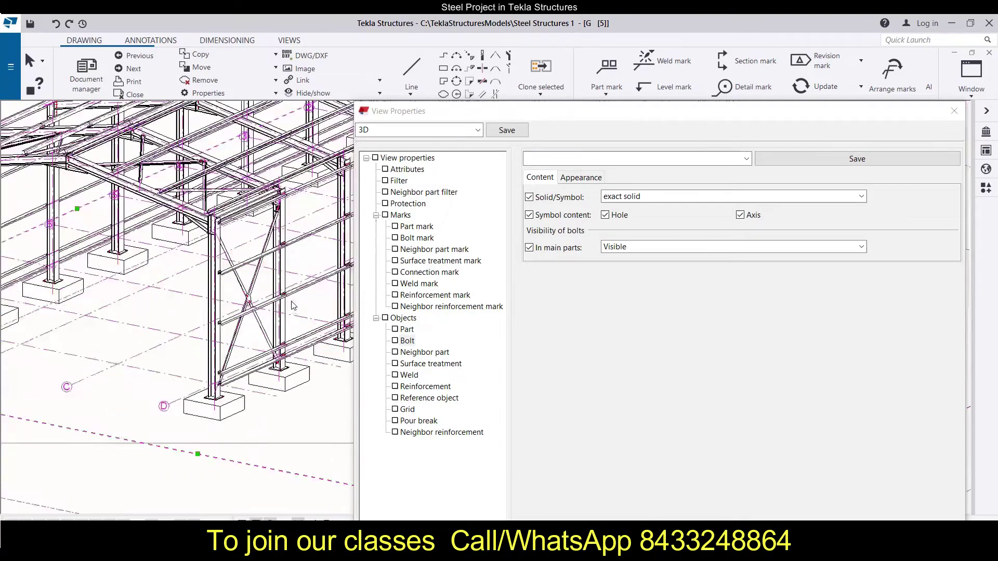
{"action": "scroll", "coordinate": [300, 336], "scroll_direction": "up", "scroll_amount": 3}
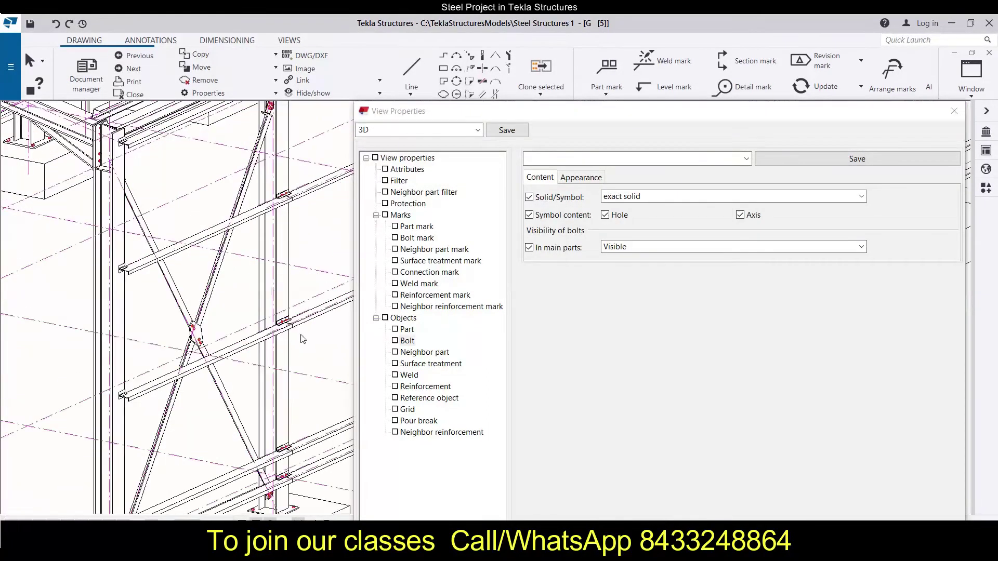
{"action": "scroll", "coordinate": [49, 345], "scroll_direction": "up", "scroll_amount": 2}
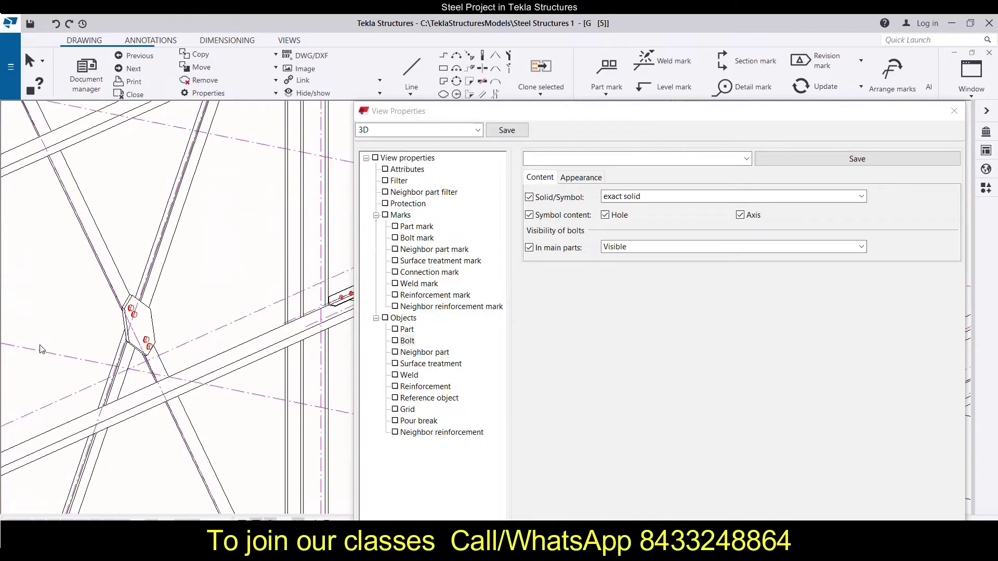
{"action": "scroll", "coordinate": [192, 322], "scroll_direction": "down", "scroll_amount": 2}
{"action": "scroll", "coordinate": [294, 312], "scroll_direction": "up", "scroll_amount": 2}
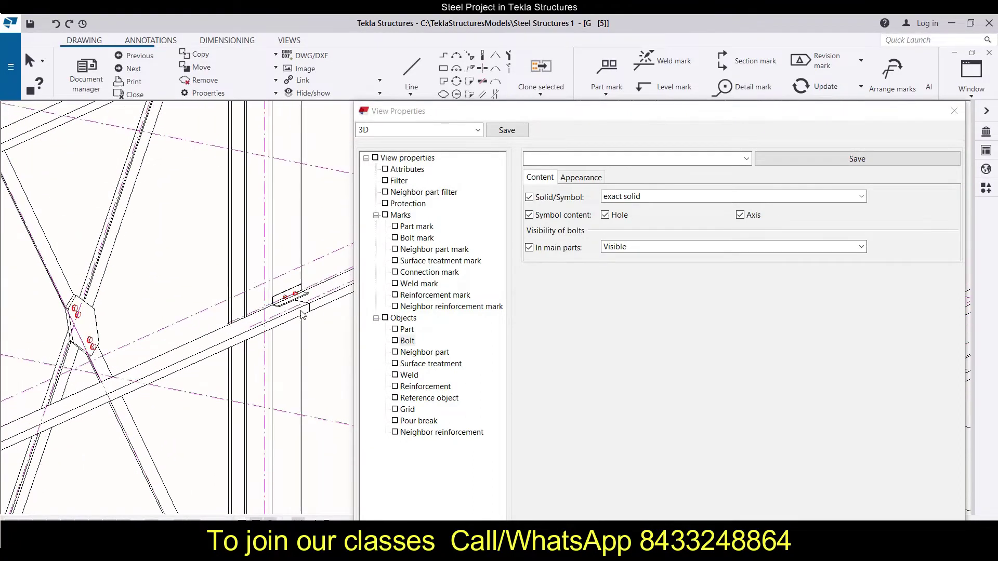
{"action": "scroll", "coordinate": [298, 284], "scroll_direction": "up", "scroll_amount": 5}
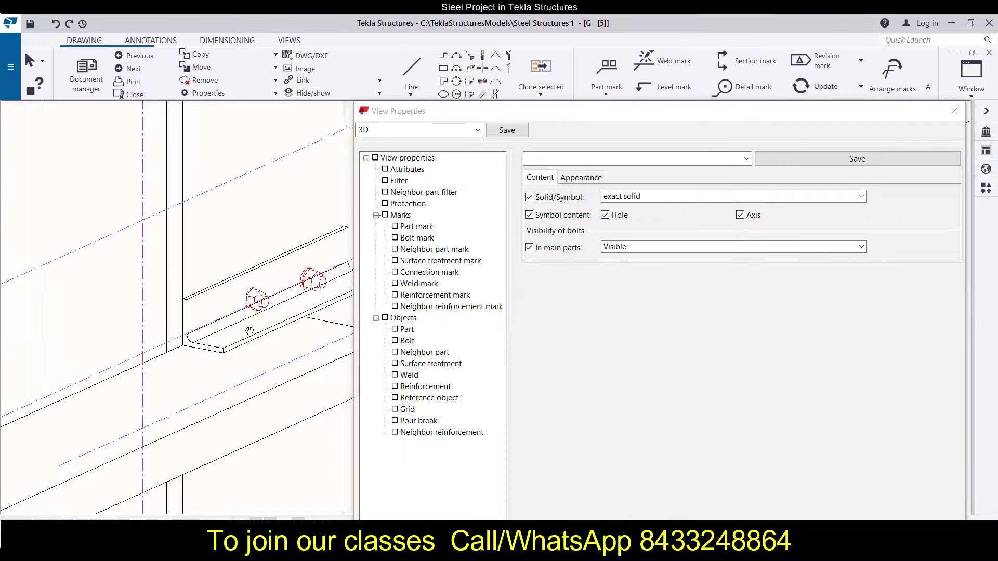
{"action": "scroll", "coordinate": [175, 312], "scroll_direction": "up", "scroll_amount": 2}
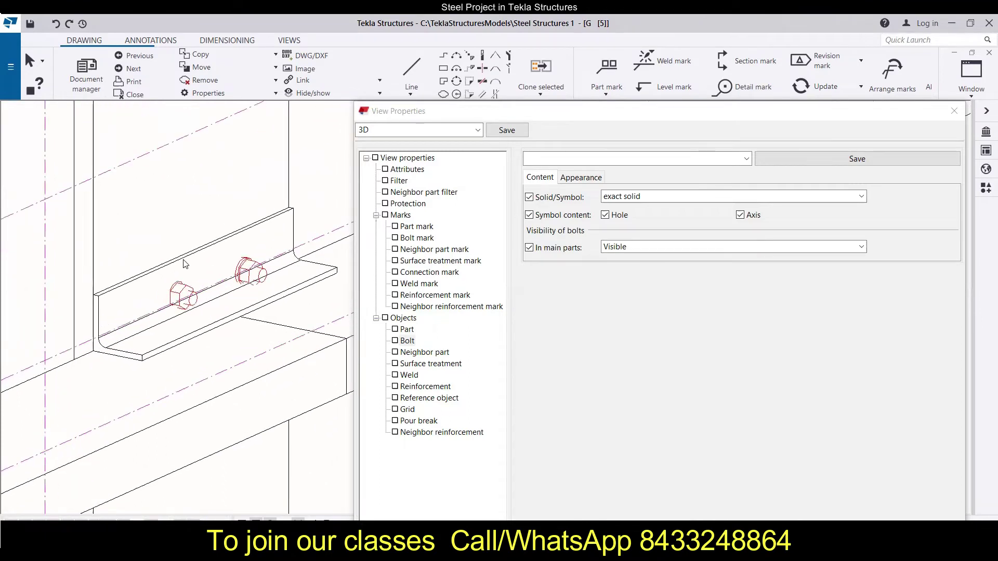
{"action": "left_click", "coordinate": [557, 119]}
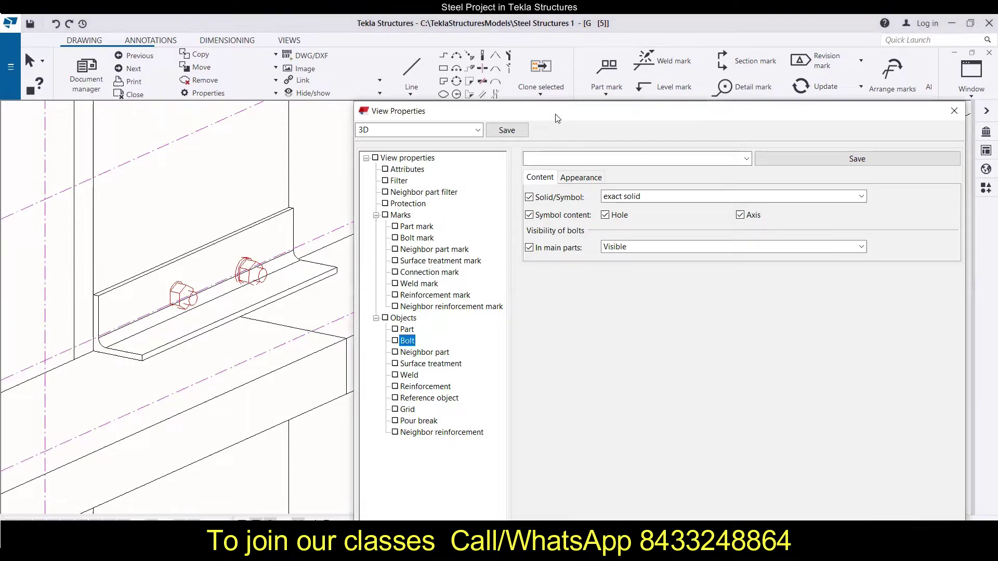
{"action": "left_click", "coordinate": [575, 180]}
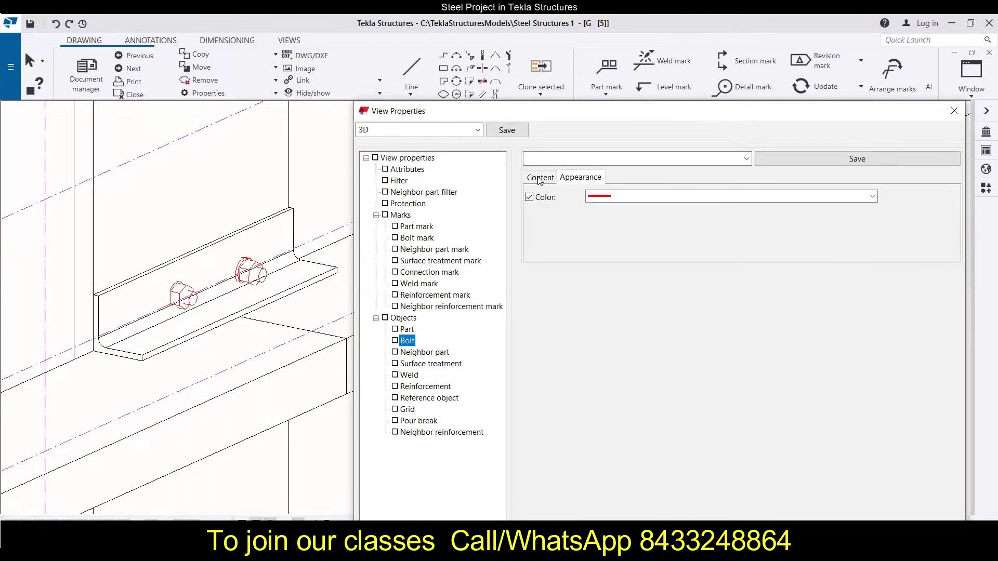
{"action": "left_click", "coordinate": [540, 178]}
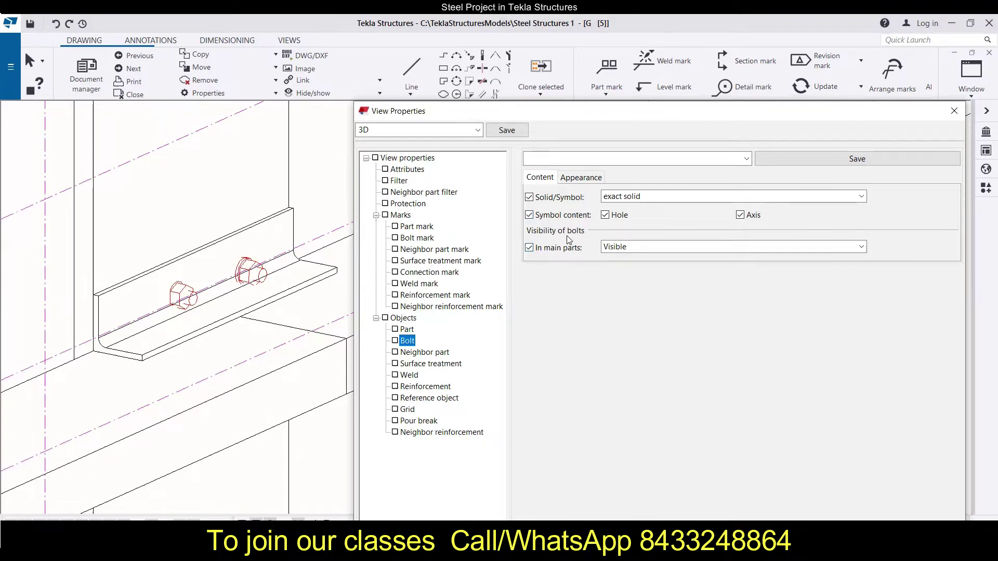
Step: Set the bolt Solid/Symbol representation to solid and apply it to the drawing
{"action": "left_click", "coordinate": [650, 199]}
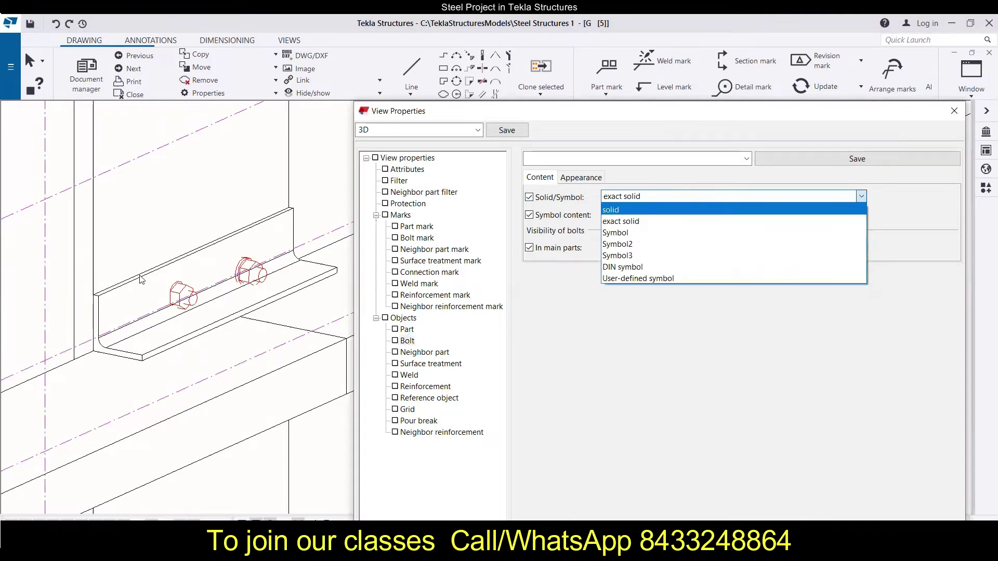
{"action": "left_click", "coordinate": [610, 210]}
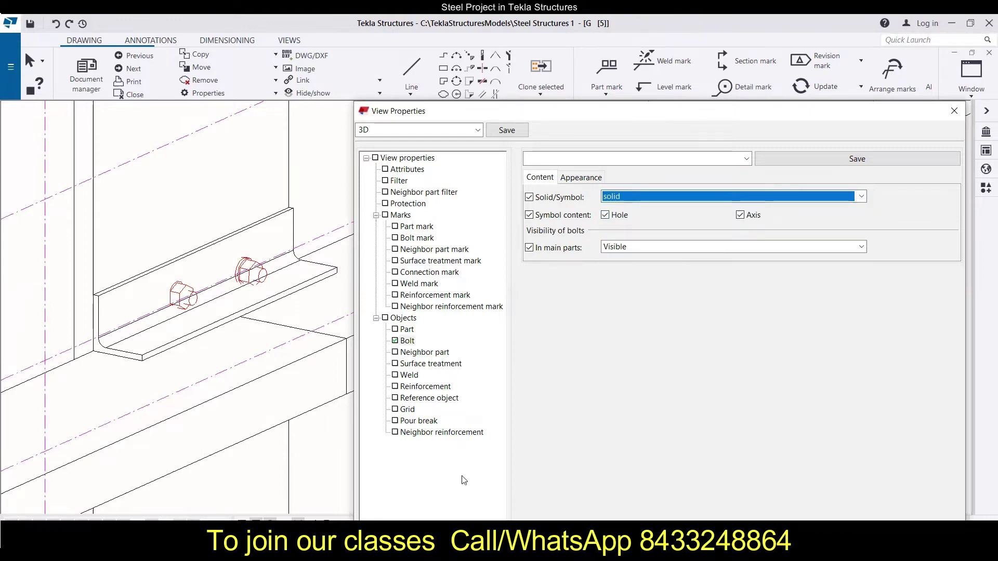
{"action": "left_click_drag", "start_coordinate": [705, 112], "coordinate": [720, 60]}
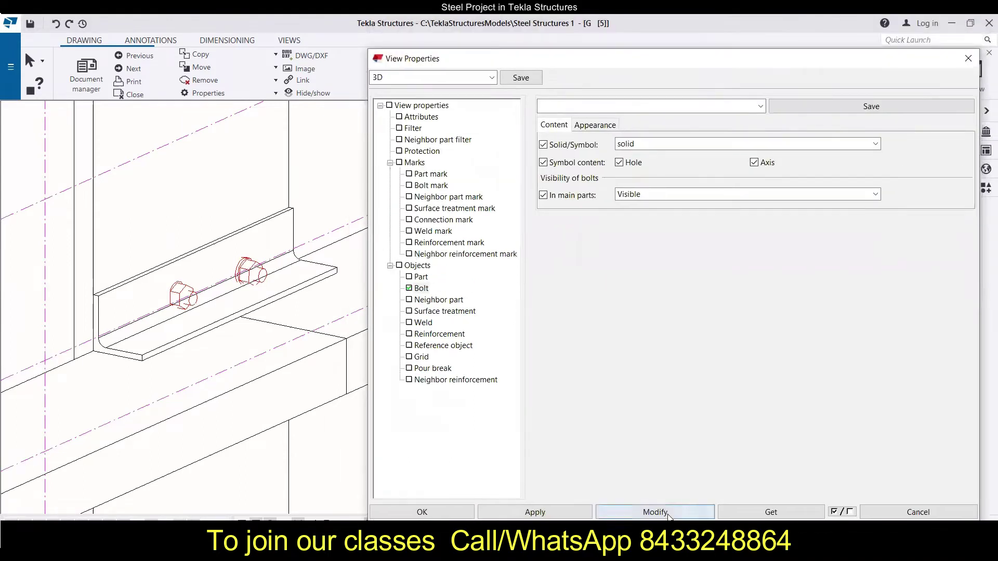
{"action": "left_click", "coordinate": [660, 513]}
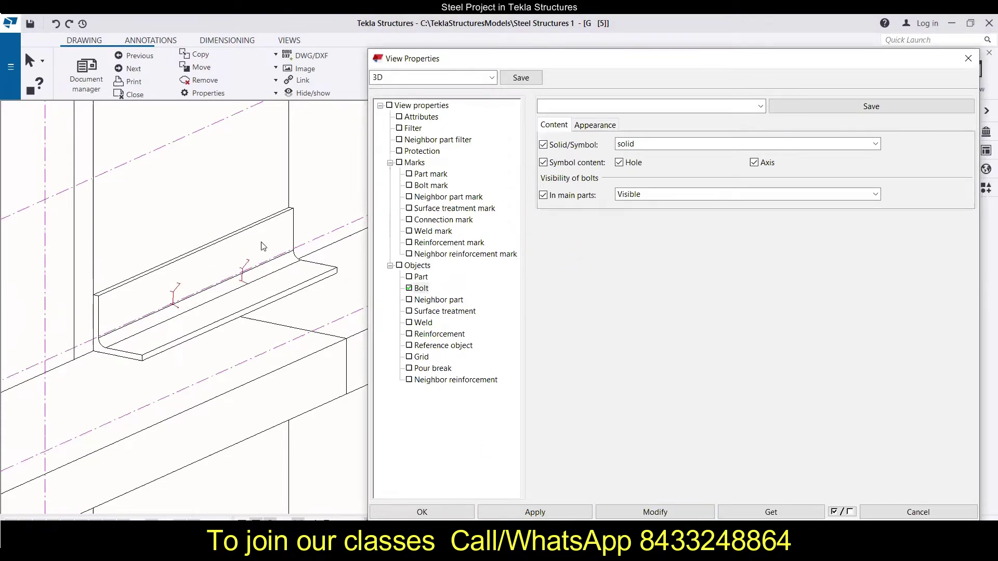
{"action": "scroll", "coordinate": [197, 274], "scroll_direction": "down", "scroll_amount": 2}
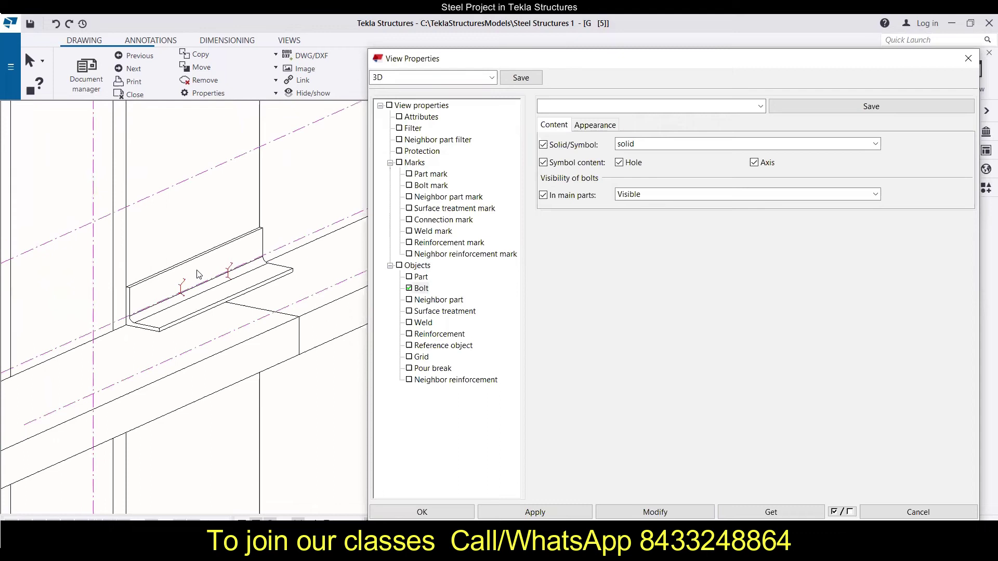
{"action": "scroll", "coordinate": [197, 275], "scroll_direction": "up", "scroll_amount": 2}
{"action": "scroll", "coordinate": [197, 274], "scroll_direction": "down", "scroll_amount": 1}
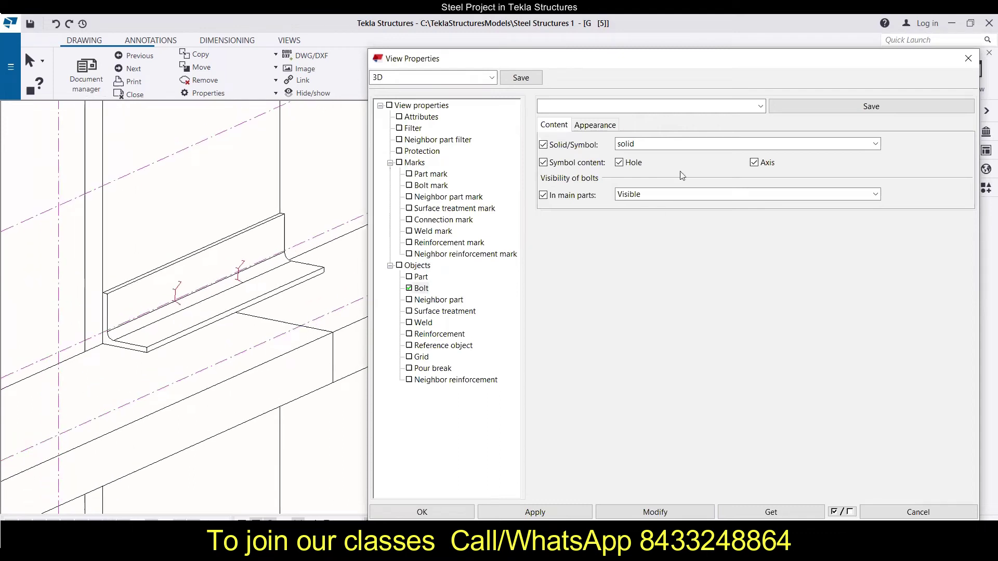
Step: Try exact solid, then Symbol, as the bolt representation, applying each
{"action": "left_click", "coordinate": [668, 145]}
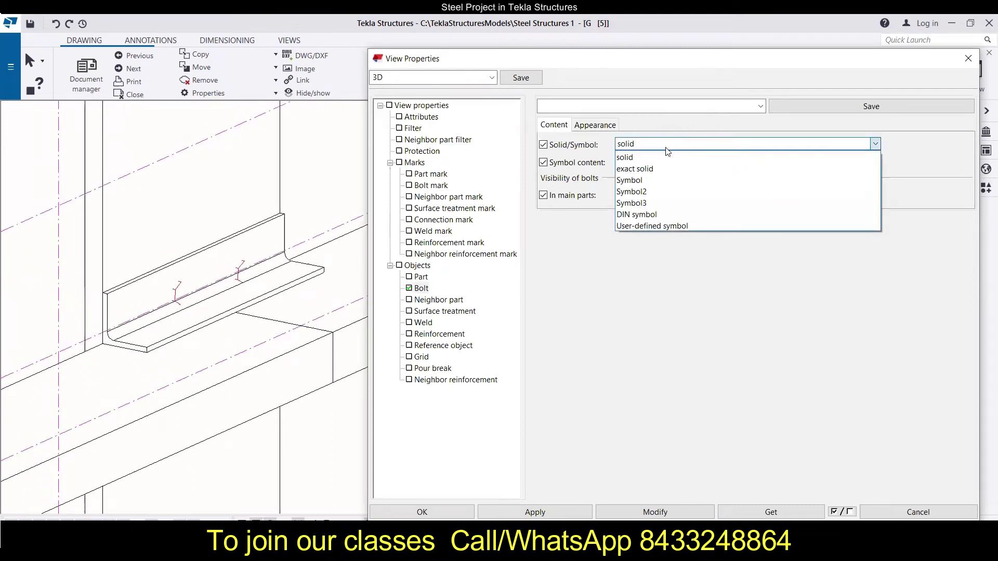
{"action": "left_click", "coordinate": [644, 169]}
{"action": "left_click", "coordinate": [665, 507]}
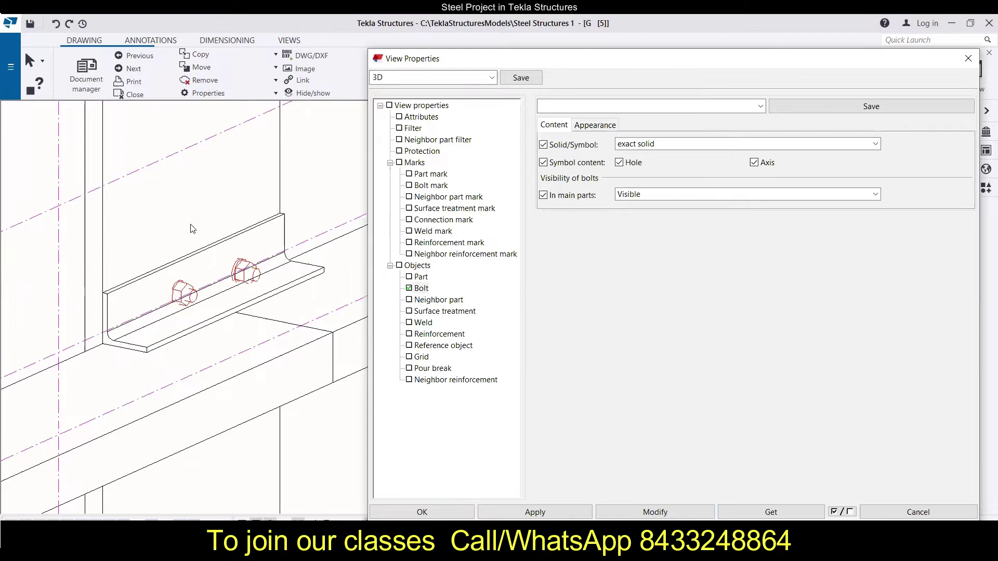
{"action": "left_click", "coordinate": [642, 144]}
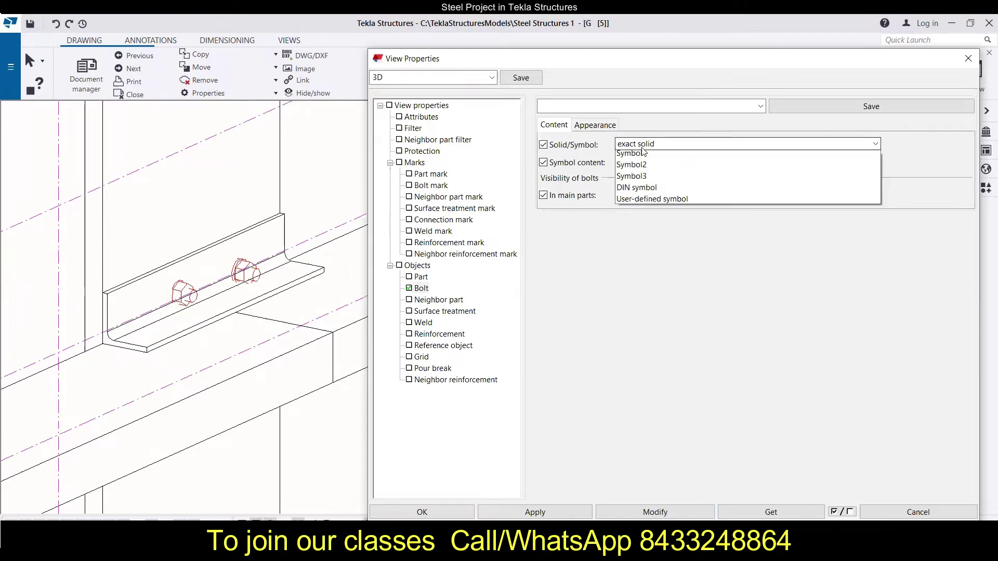
{"action": "left_click", "coordinate": [643, 185]}
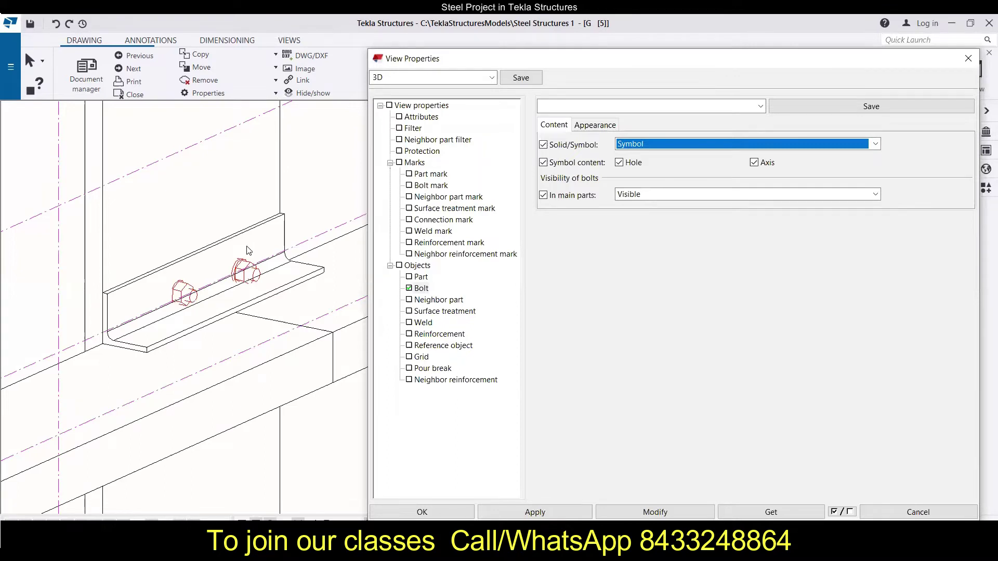
{"action": "left_click", "coordinate": [641, 513]}
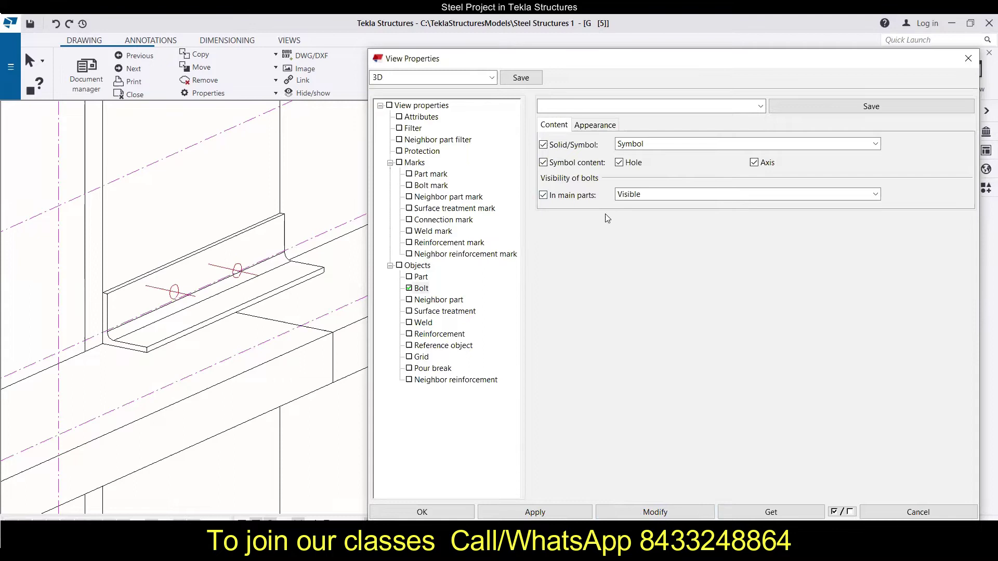
Step: Apply Symbol2 to the bolts, then uncheck Hole and Axis, modifying after each
{"action": "left_click", "coordinate": [644, 144]}
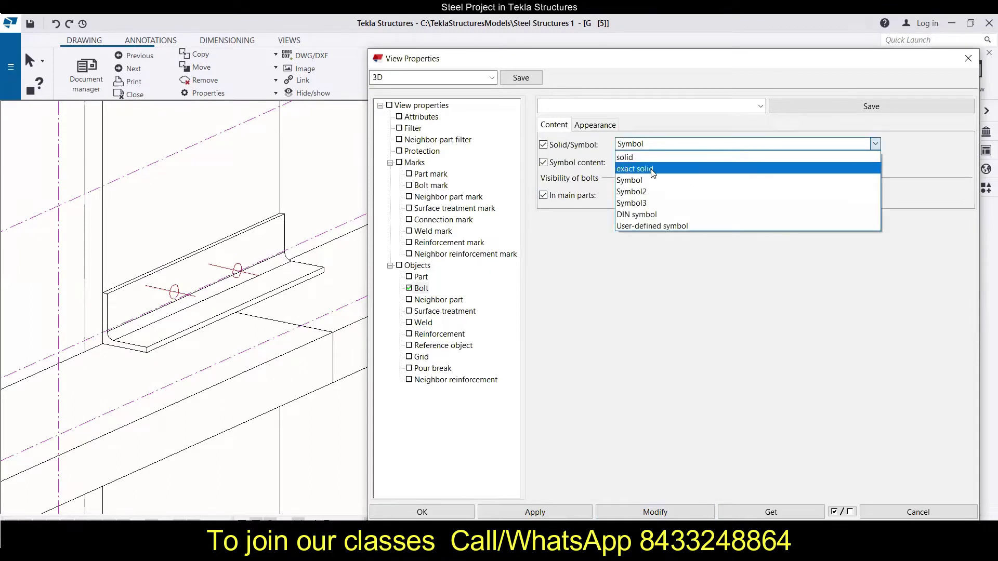
{"action": "left_click", "coordinate": [648, 191]}
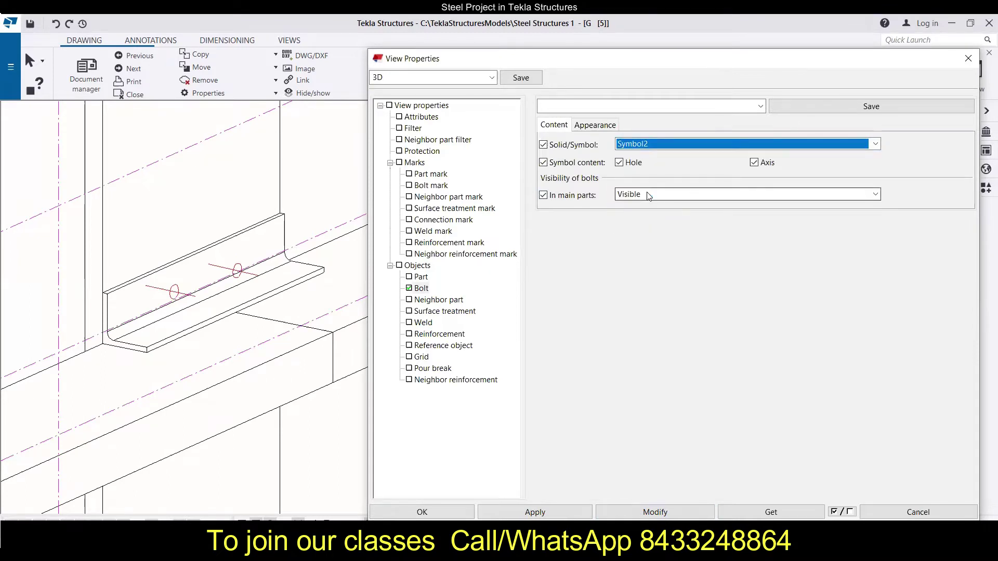
{"action": "left_click", "coordinate": [626, 512]}
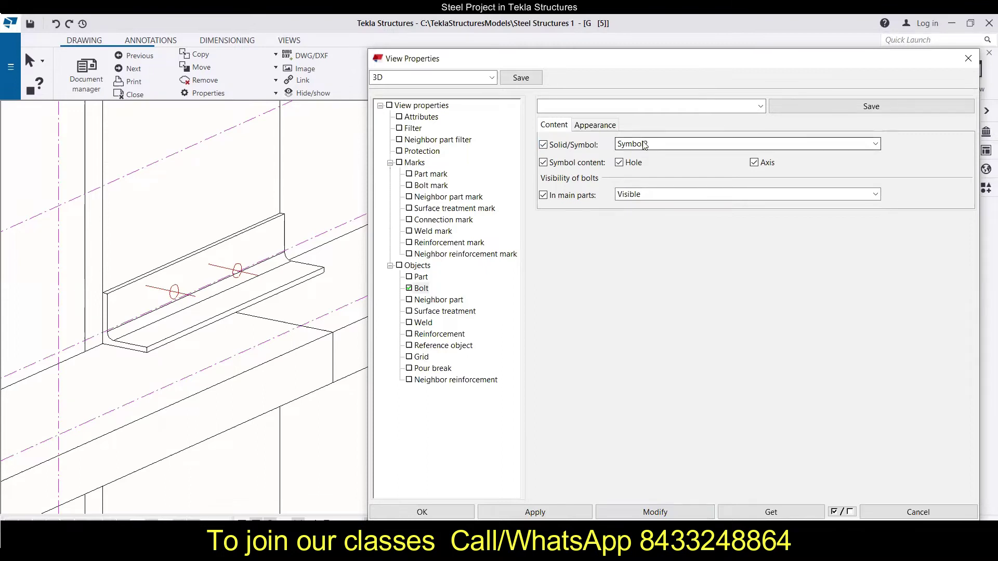
{"action": "left_click", "coordinate": [620, 163]}
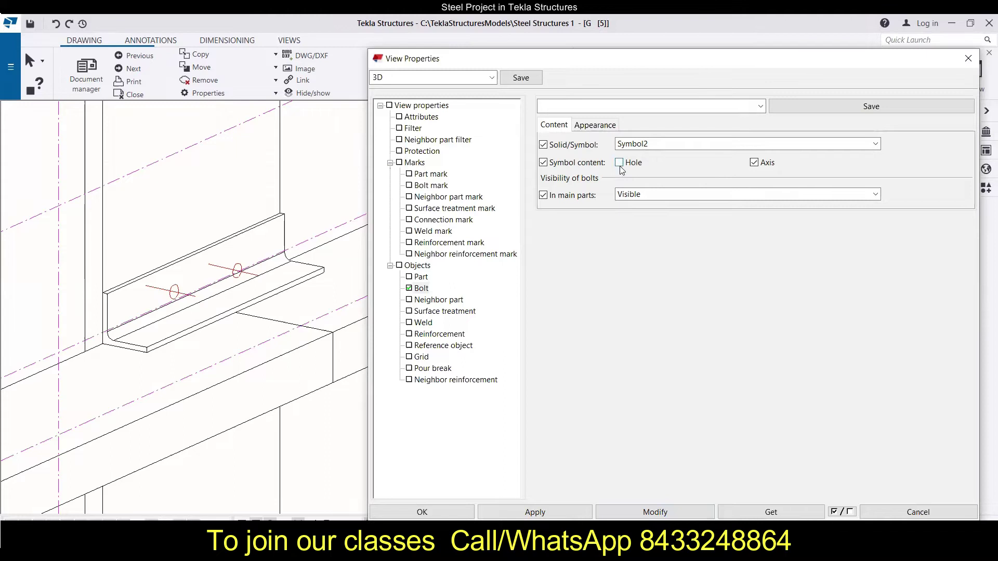
{"action": "left_click", "coordinate": [668, 512]}
{"action": "left_click", "coordinate": [755, 162]}
{"action": "left_click", "coordinate": [656, 513]}
Step: Apply Symbol3 as the bolt representation
{"action": "left_click", "coordinate": [683, 143]}
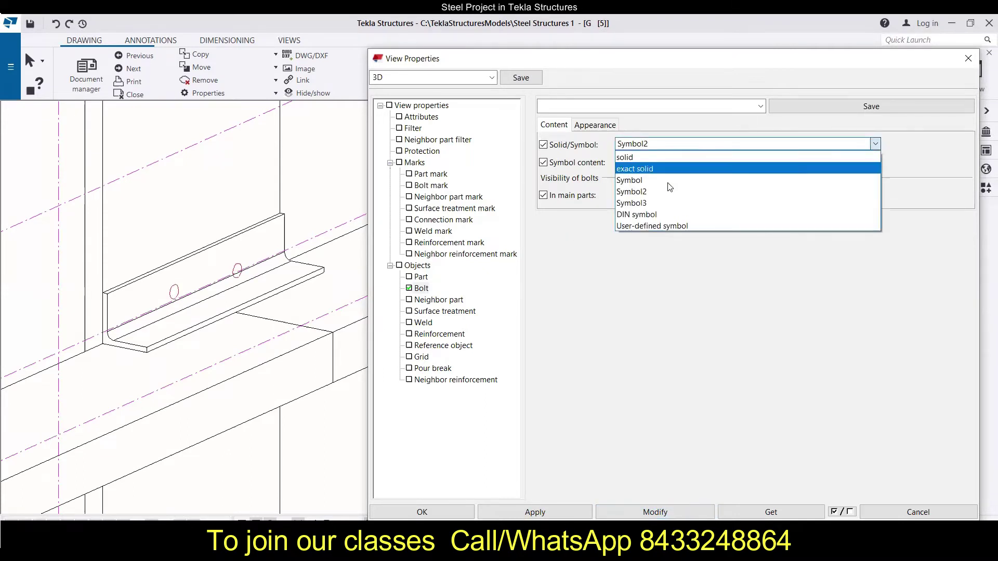
{"action": "left_click", "coordinate": [654, 202]}
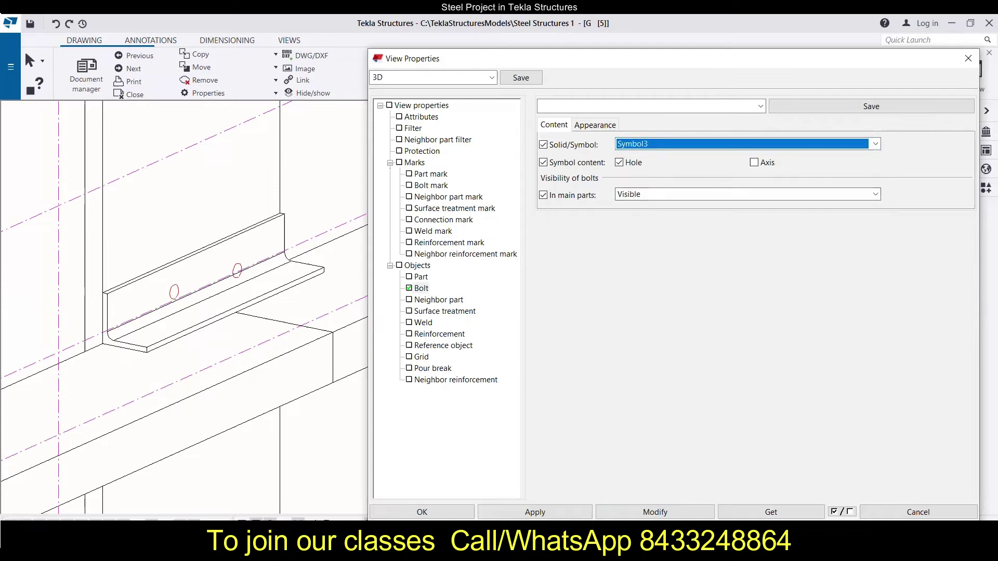
{"action": "left_click", "coordinate": [672, 513]}
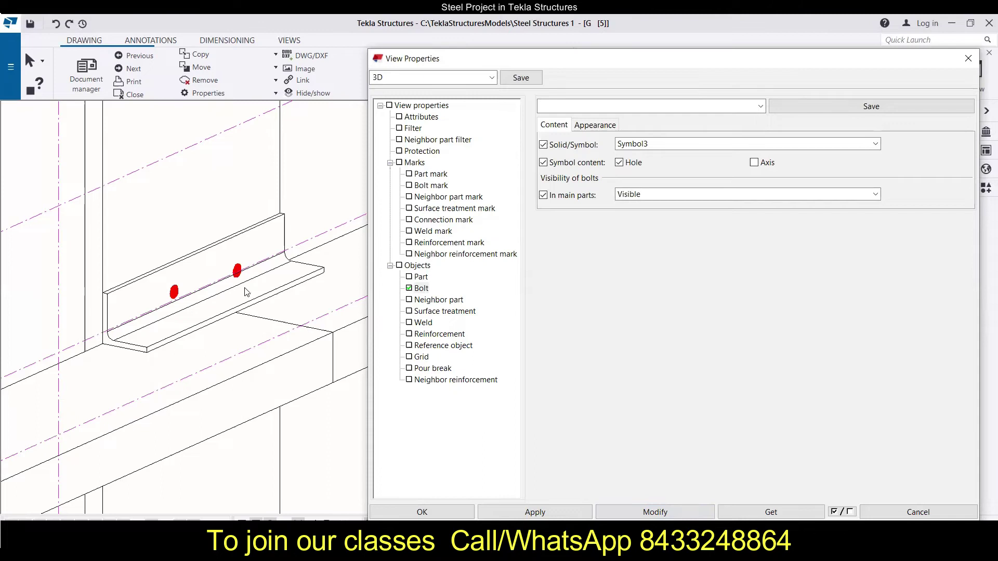
Step: Apply DIN symbol to the bolts and turn the Axis option back on
{"action": "left_click", "coordinate": [656, 145]}
{"action": "left_click", "coordinate": [659, 219]}
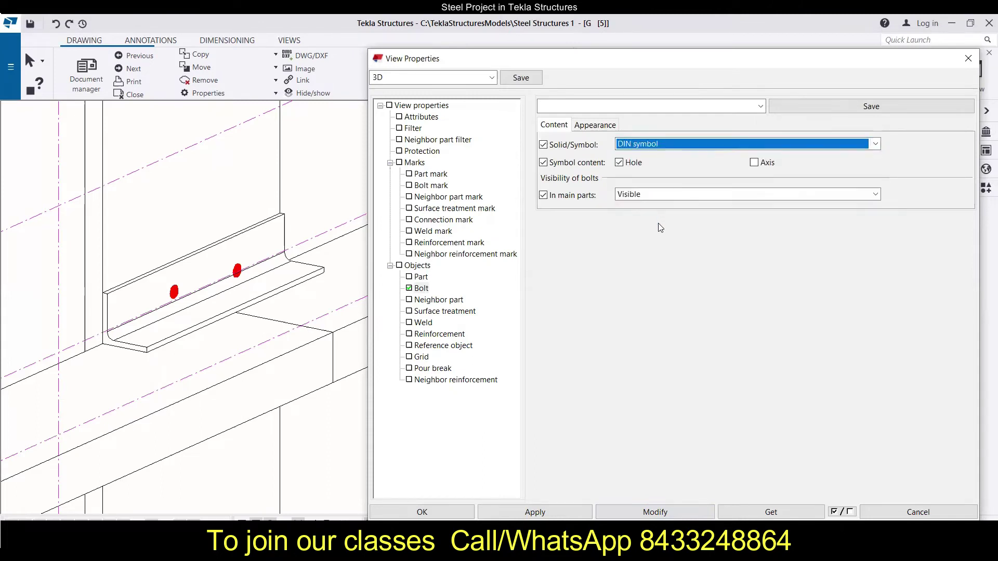
{"action": "left_click", "coordinate": [683, 513]}
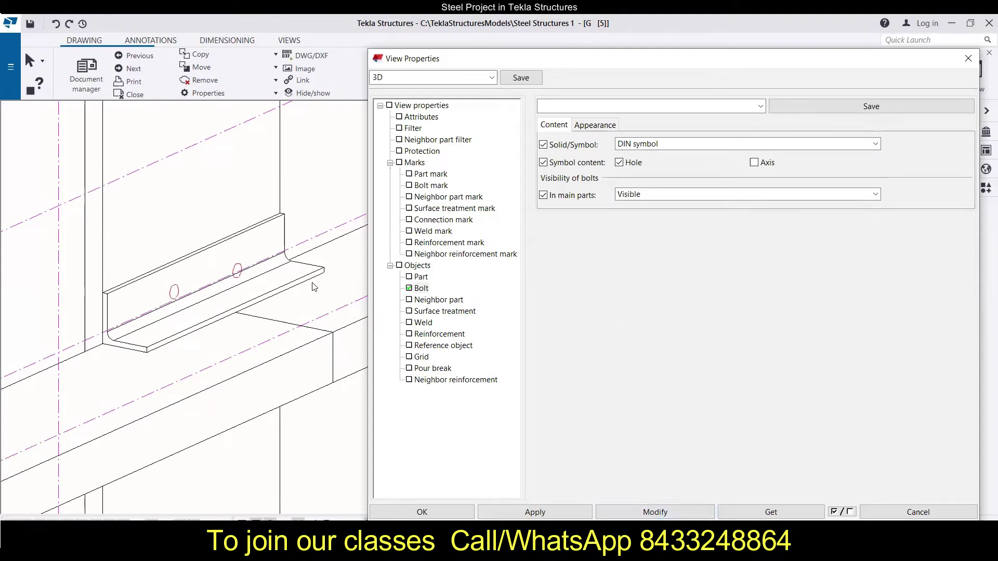
{"action": "left_click", "coordinate": [755, 162]}
{"action": "left_click", "coordinate": [655, 514]}
{"action": "left_click", "coordinate": [671, 144]}
{"action": "left_click", "coordinate": [664, 237]}
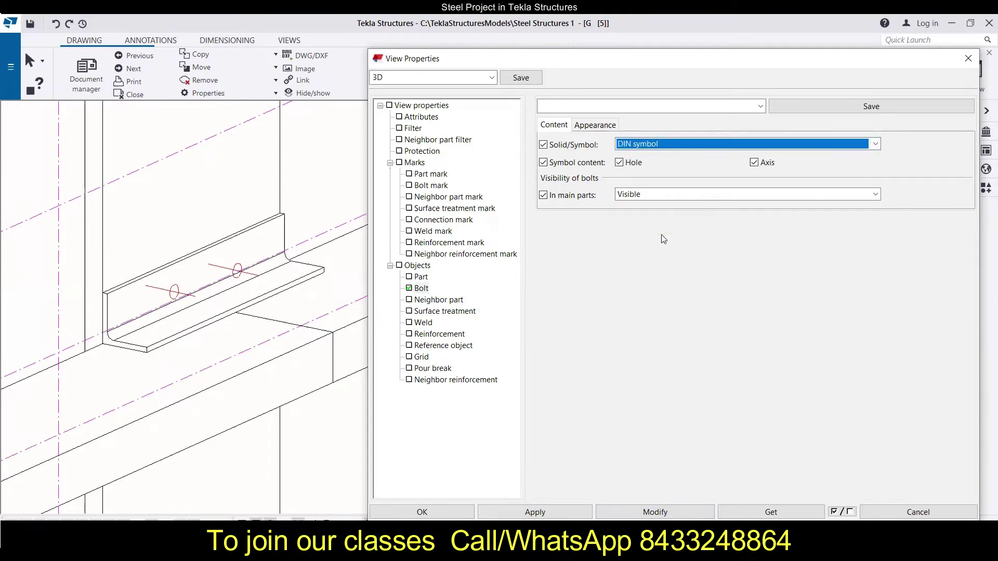
Step: Apply User-defined symbol, then switch the bolts to exact solid and apply it
{"action": "left_click", "coordinate": [665, 139]}
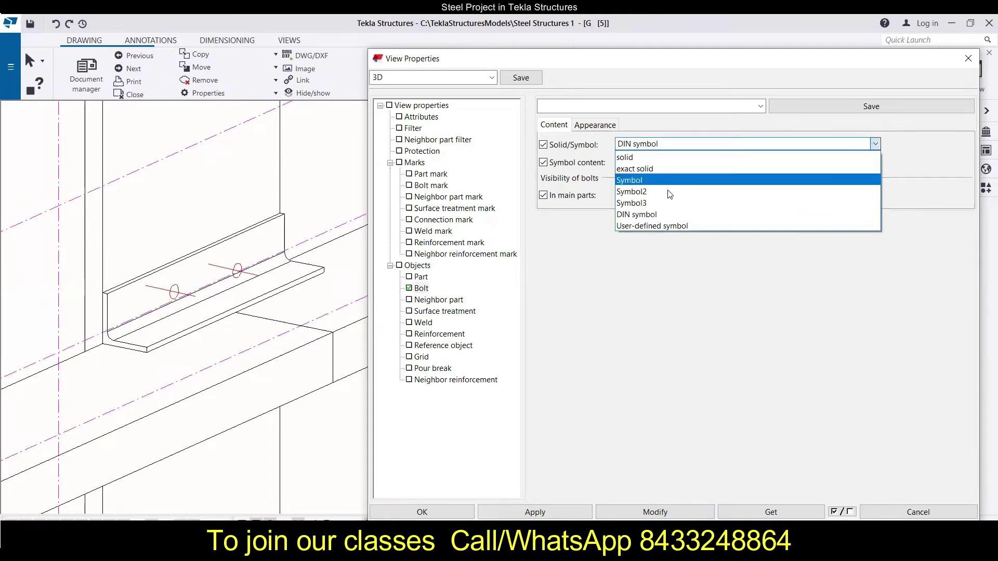
{"action": "left_click", "coordinate": [667, 234]}
{"action": "left_click", "coordinate": [661, 514]}
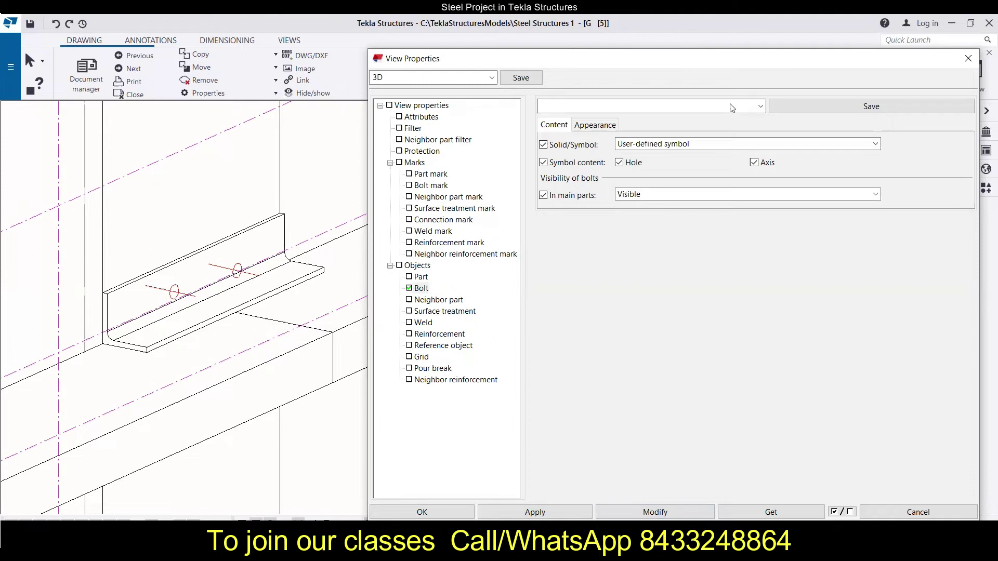
{"action": "left_click", "coordinate": [655, 144]}
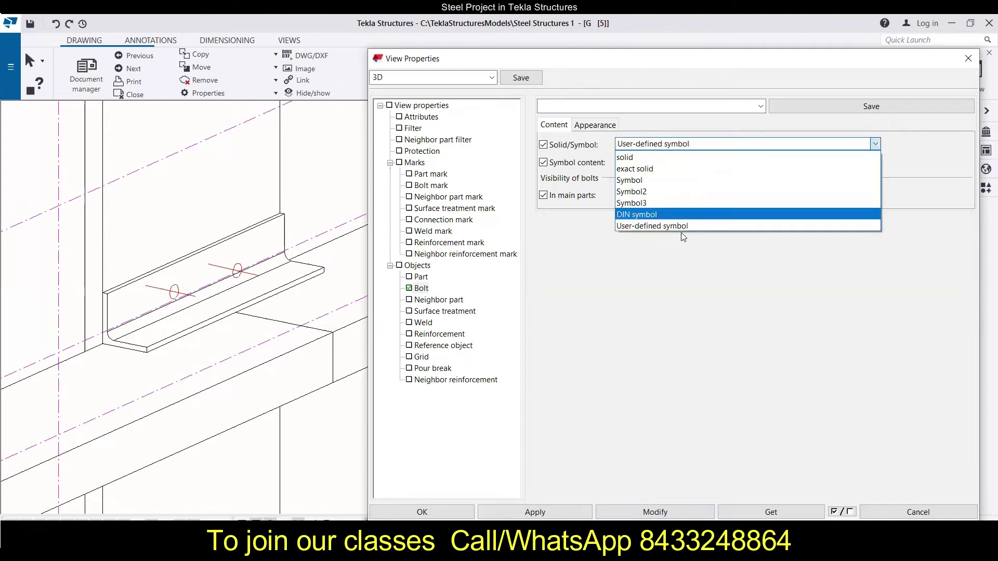
{"action": "left_click", "coordinate": [629, 157]}
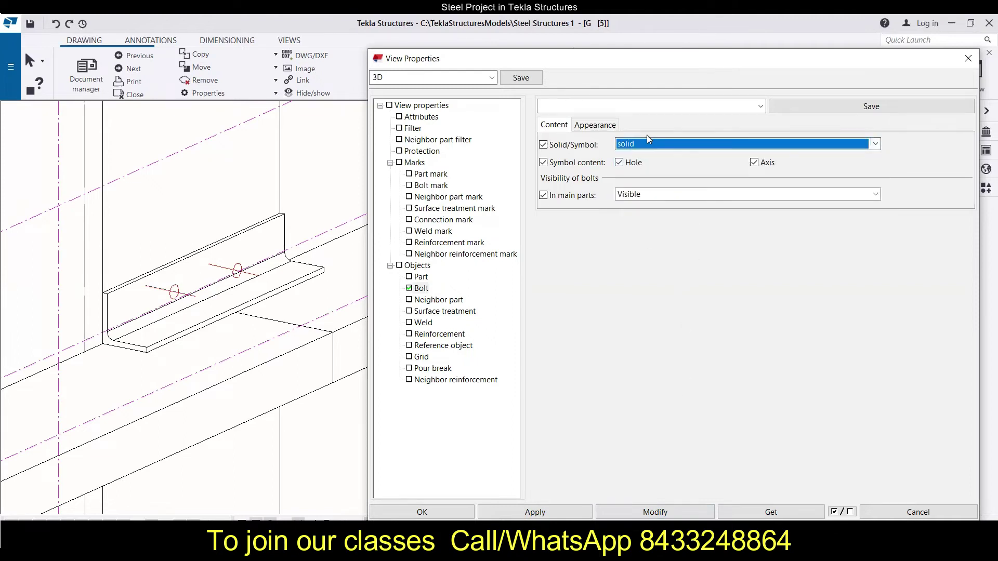
{"action": "left_click", "coordinate": [647, 140]}
{"action": "left_click", "coordinate": [645, 161]}
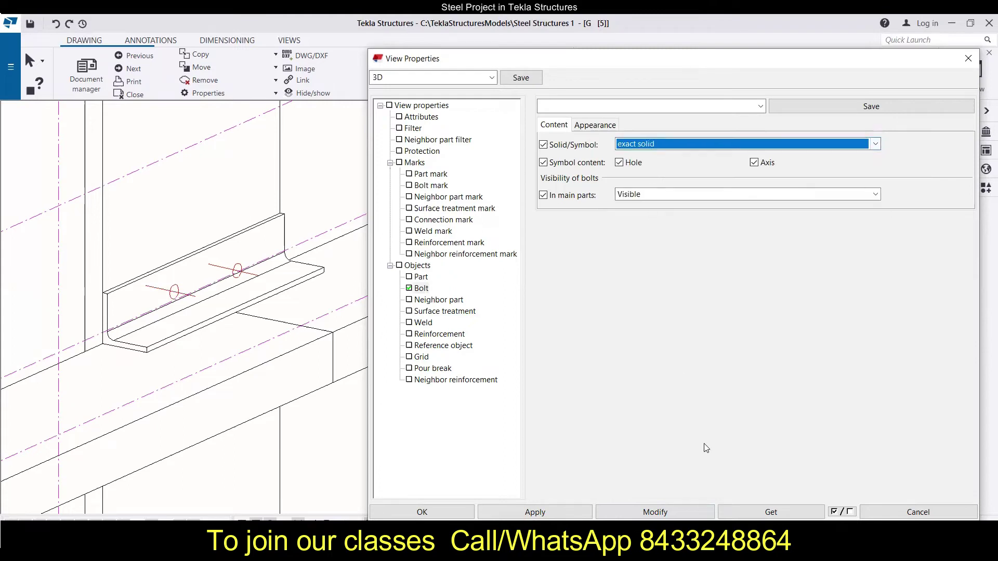
{"action": "left_click", "coordinate": [694, 511]}
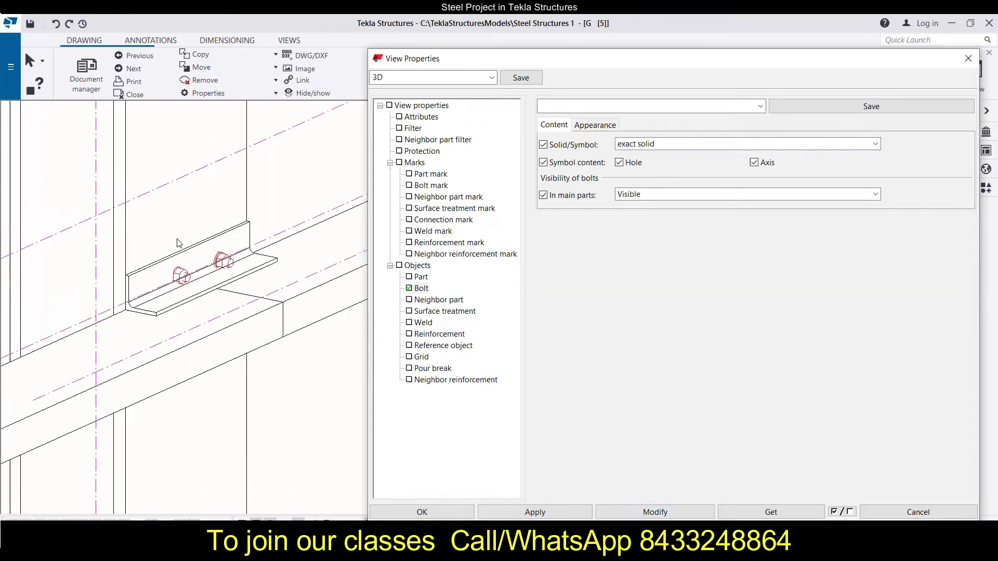
Step: Zoom to the gusset plate and apply solid to its bolts
{"action": "scroll", "coordinate": [198, 251], "scroll_direction": "down", "scroll_amount": 5}
{"action": "scroll", "coordinate": [198, 251], "scroll_direction": "down", "scroll_amount": 3}
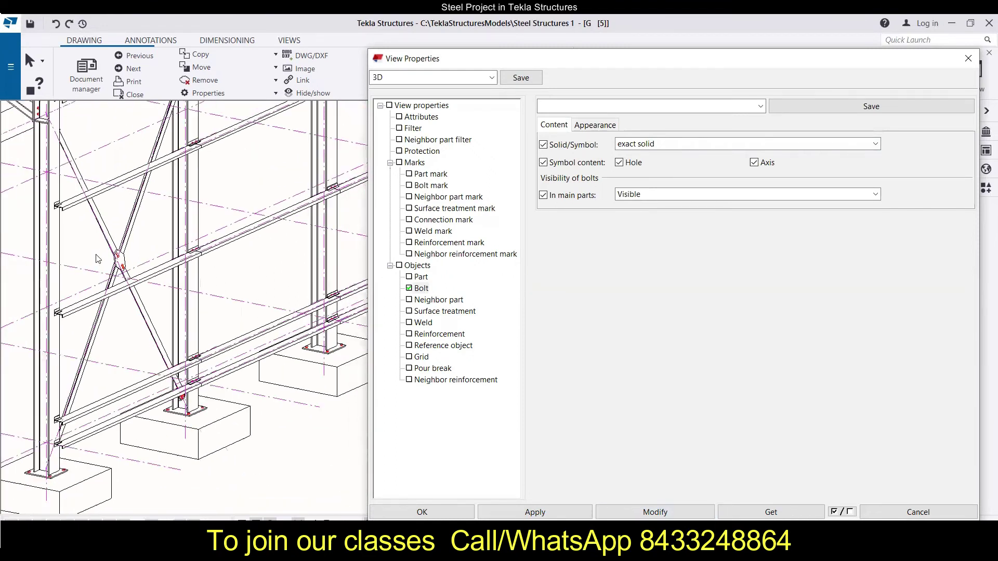
{"action": "scroll", "coordinate": [233, 303], "scroll_direction": "up", "scroll_amount": 5}
{"action": "scroll", "coordinate": [161, 290], "scroll_direction": "up", "scroll_amount": 5}
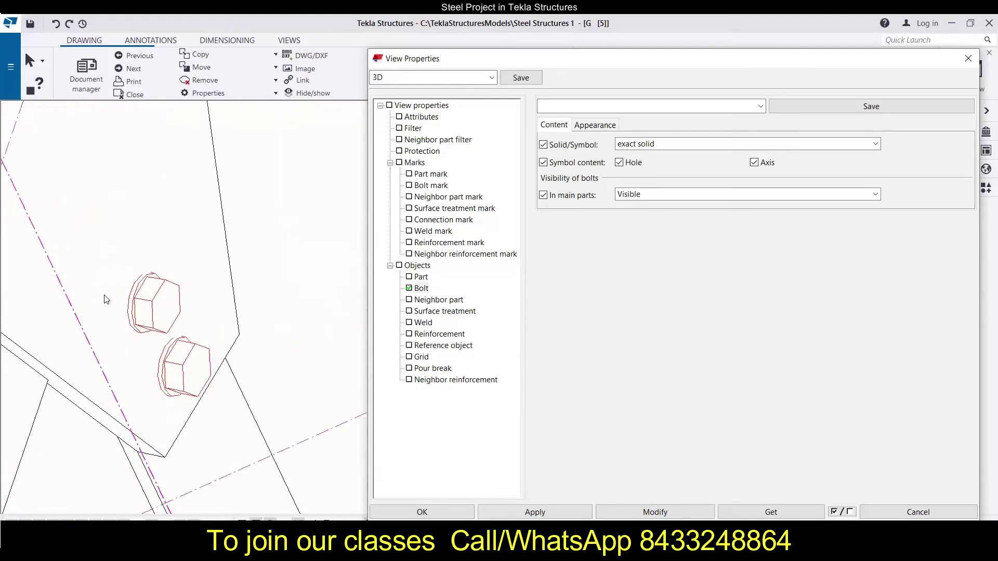
{"action": "left_click", "coordinate": [694, 146]}
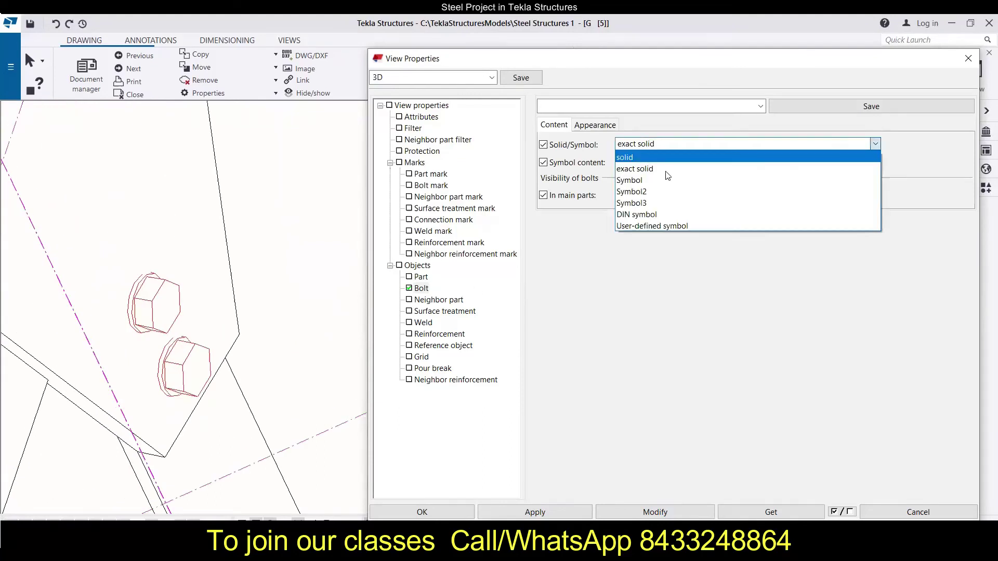
{"action": "left_click", "coordinate": [644, 153]}
{"action": "left_click", "coordinate": [671, 511]}
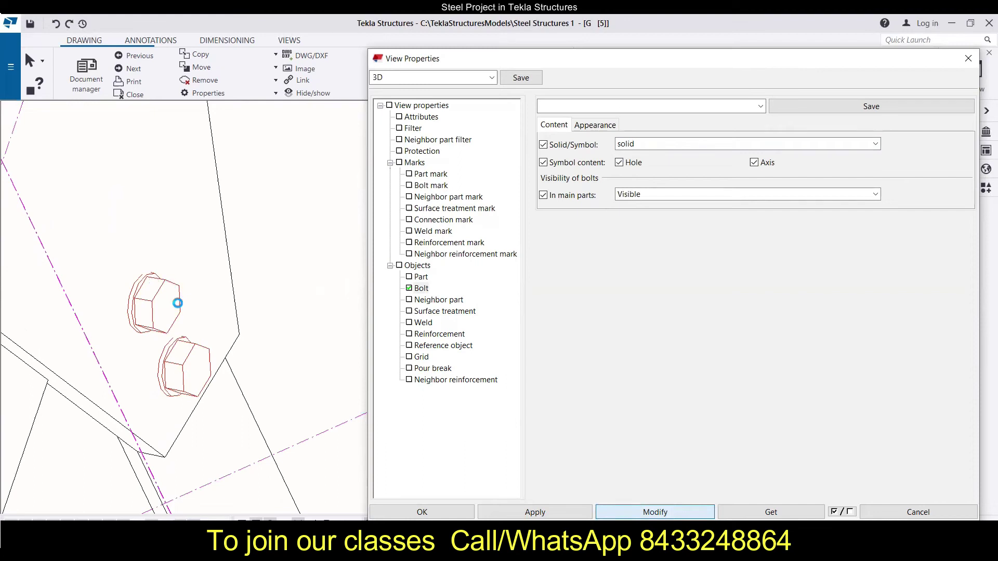
Step: Return the bolt representation to exact solid and apply it
{"action": "scroll", "coordinate": [161, 318], "scroll_direction": "down", "scroll_amount": 5}
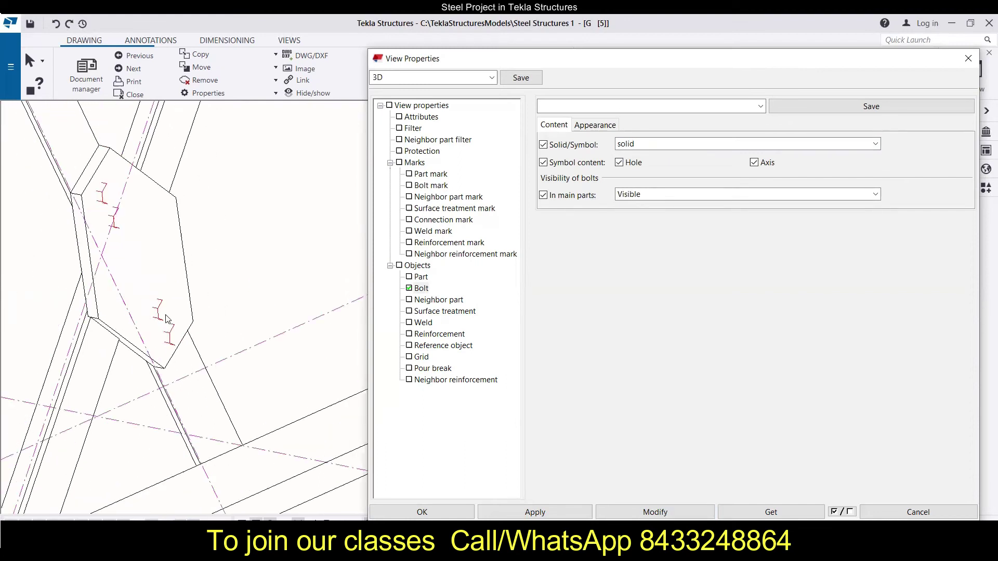
{"action": "left_click", "coordinate": [646, 143]}
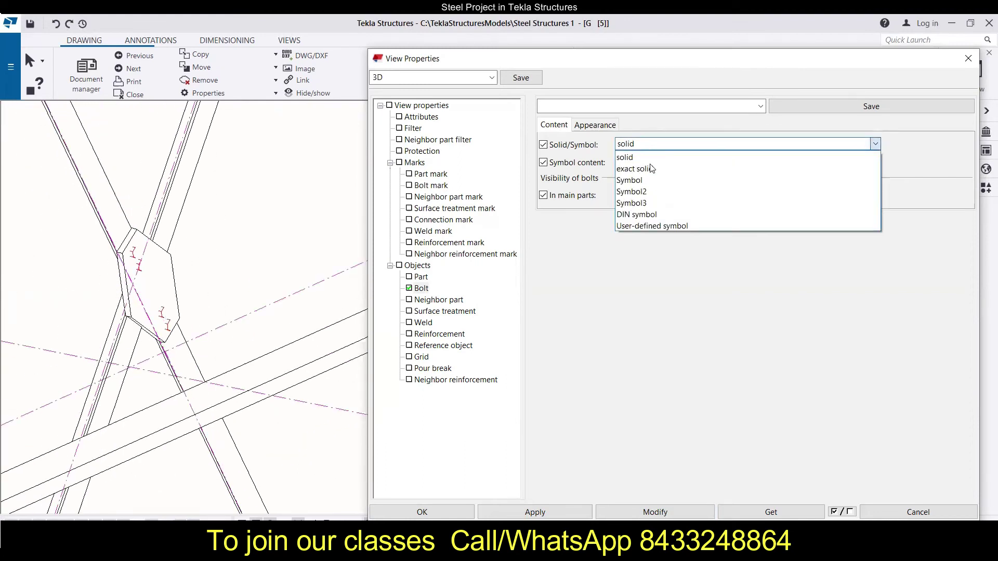
{"action": "left_click", "coordinate": [648, 168]}
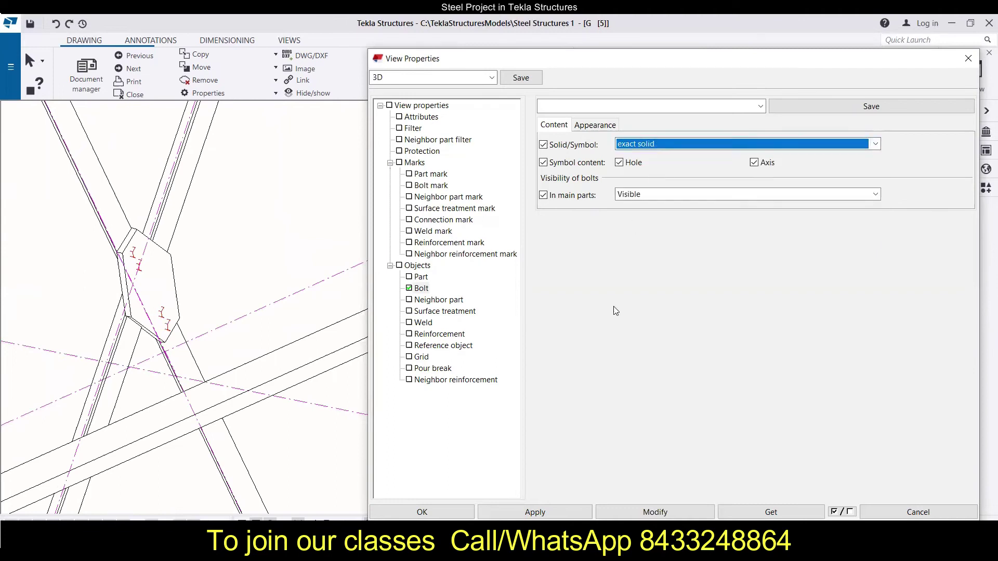
{"action": "left_click", "coordinate": [676, 511]}
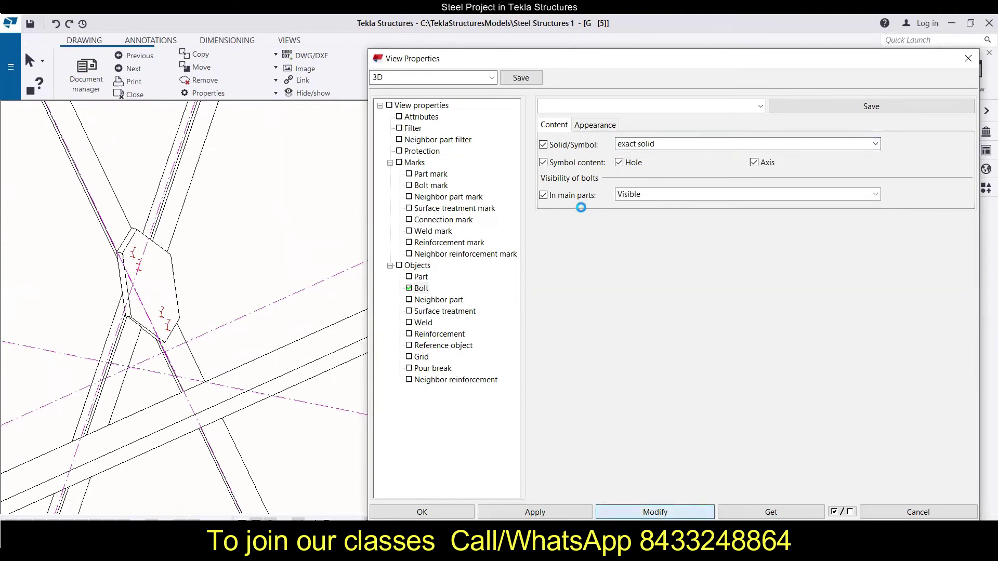
{"action": "left_click", "coordinate": [618, 163]}
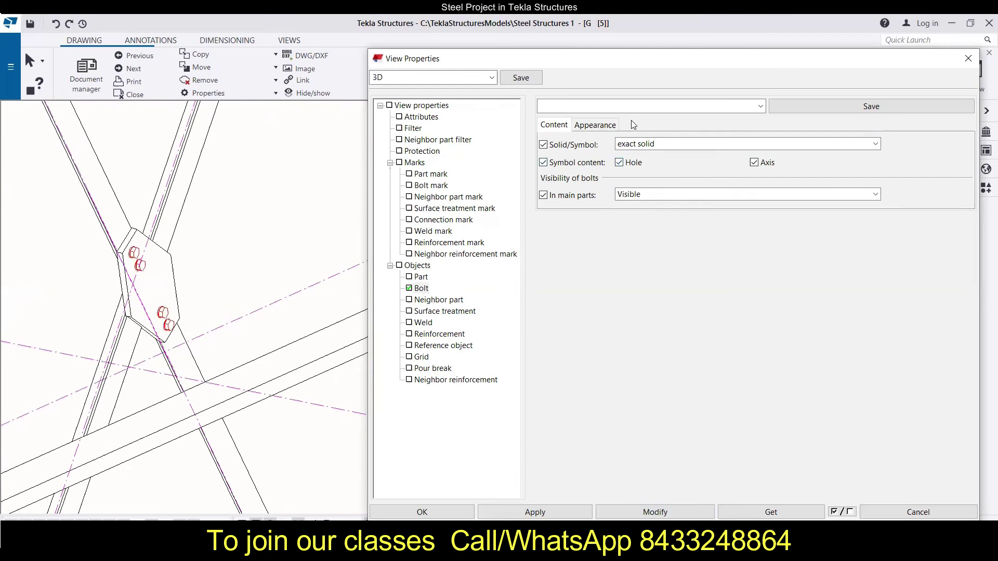
Step: Set the bolt colour to blue on the Appearance tab and apply it
{"action": "left_click", "coordinate": [595, 126]}
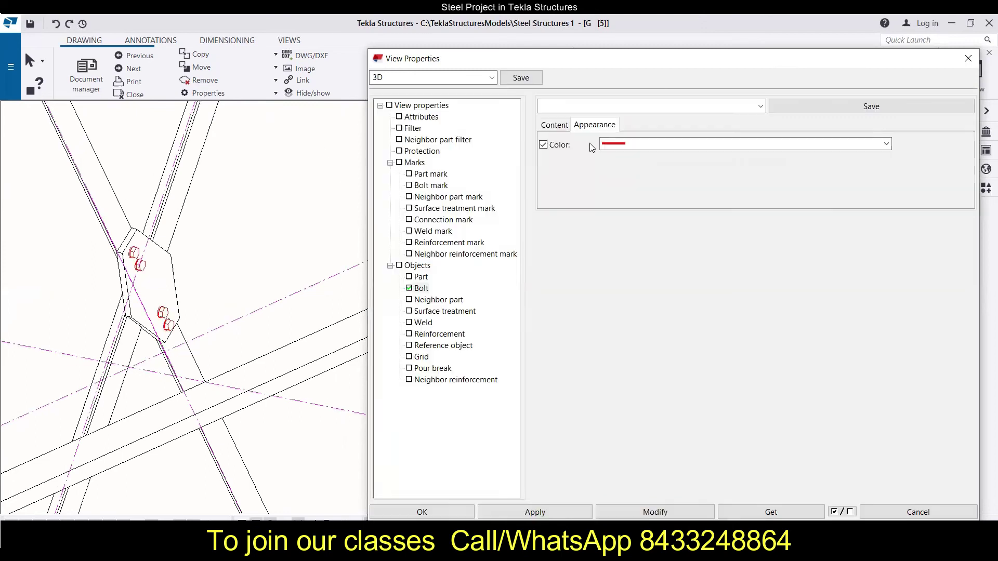
{"action": "left_click", "coordinate": [639, 144]}
{"action": "left_click", "coordinate": [631, 190]}
{"action": "left_click", "coordinate": [655, 512]}
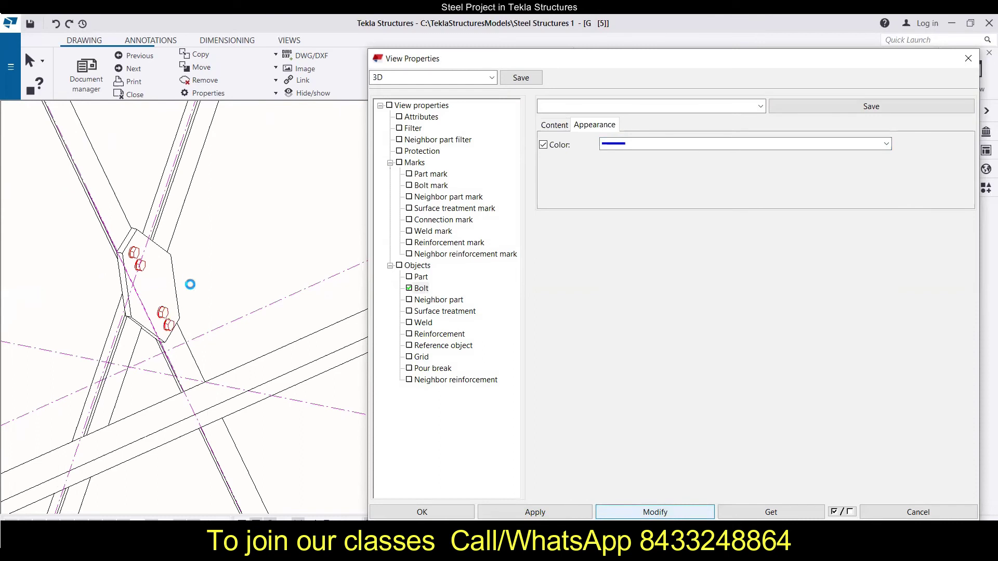
{"action": "scroll", "coordinate": [129, 309], "scroll_direction": "up", "scroll_amount": 5}
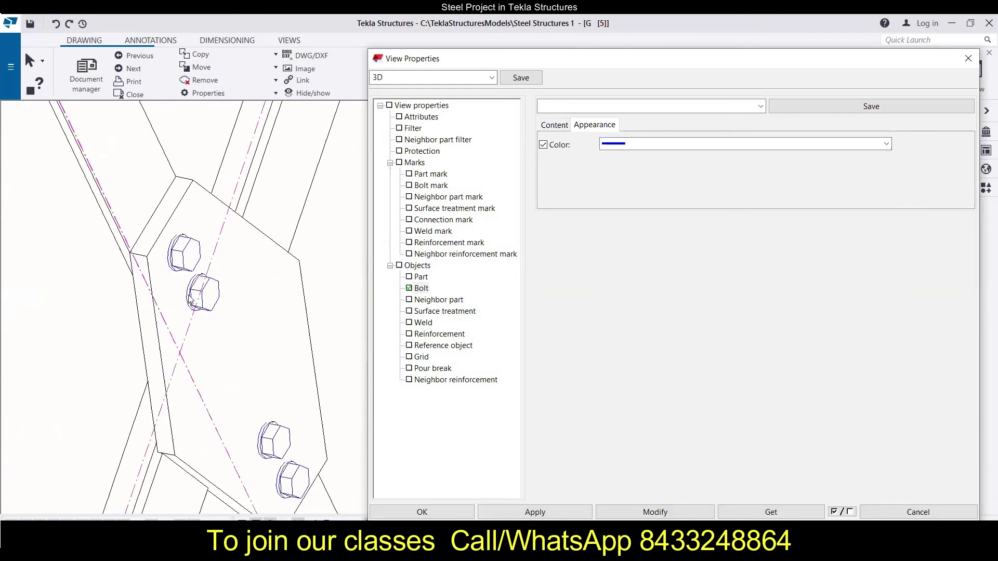
{"action": "left_click", "coordinate": [634, 150]}
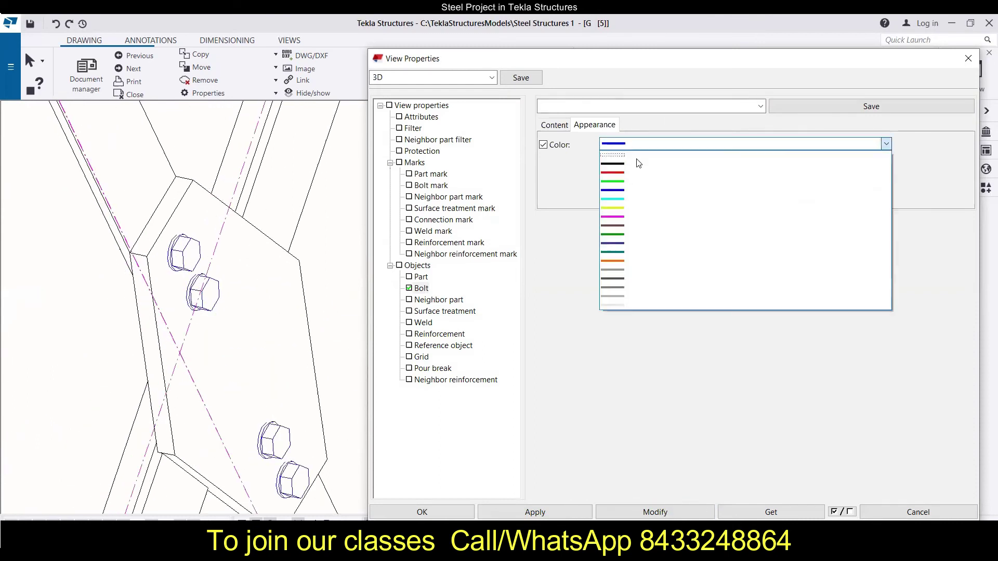